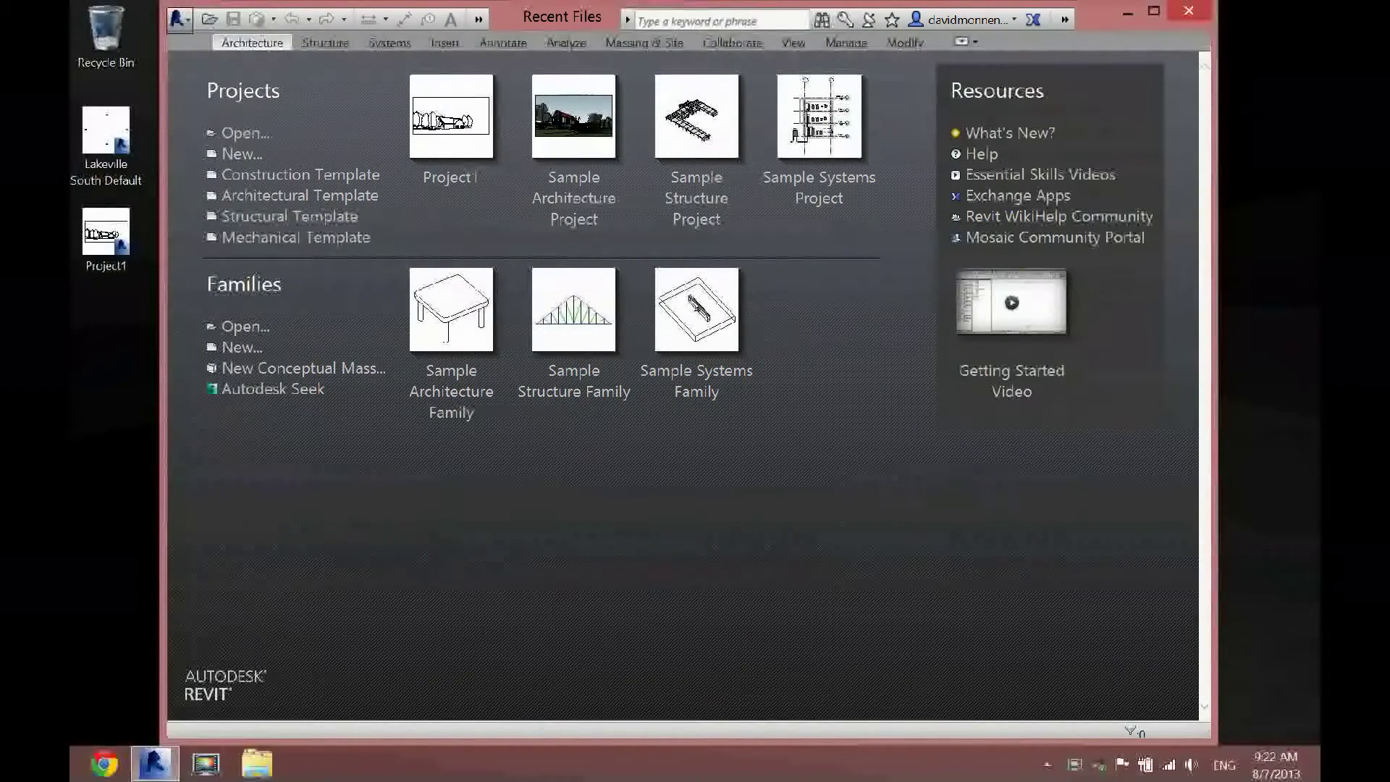
Create a new project from the Lakeville South Default template stored on the Desktop and maximize the window
left_click(178, 19)
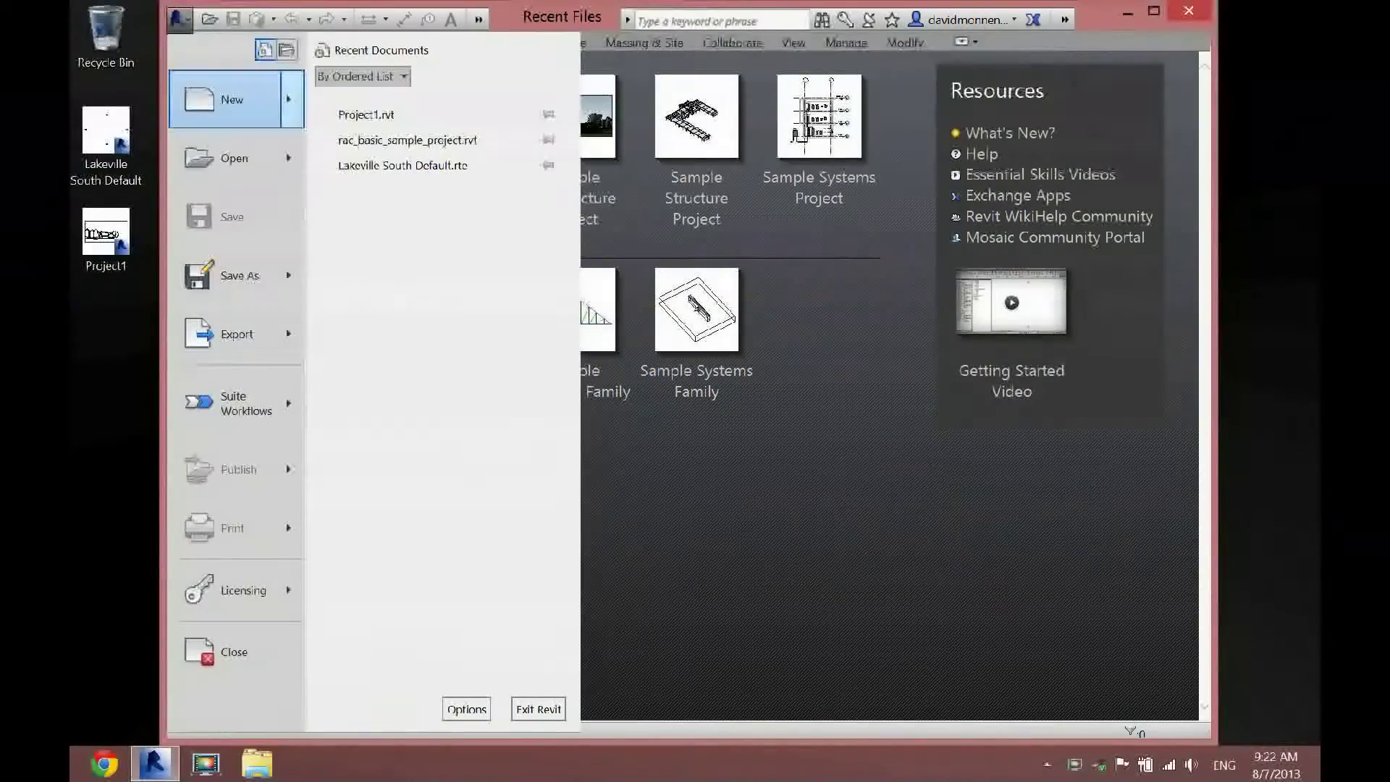
left_click(232, 99)
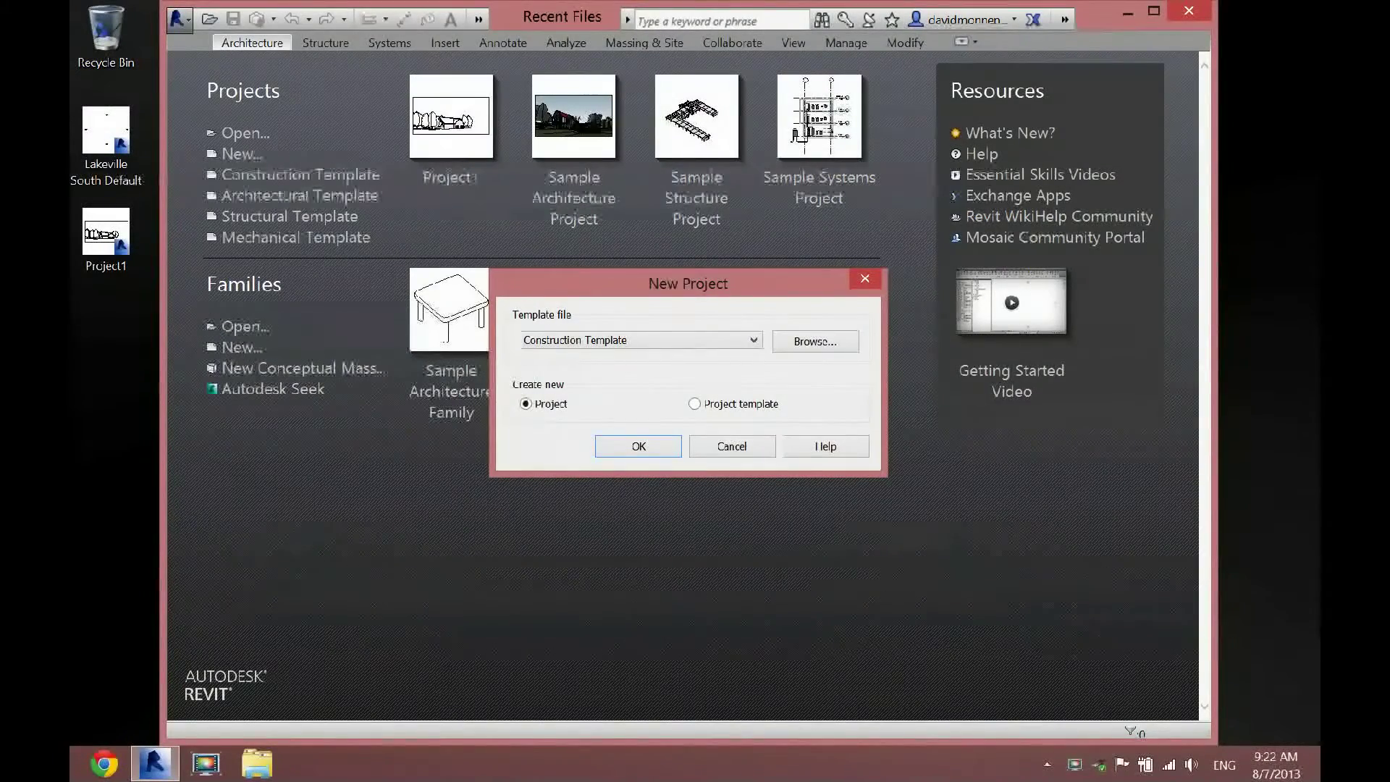
left_click(641, 340)
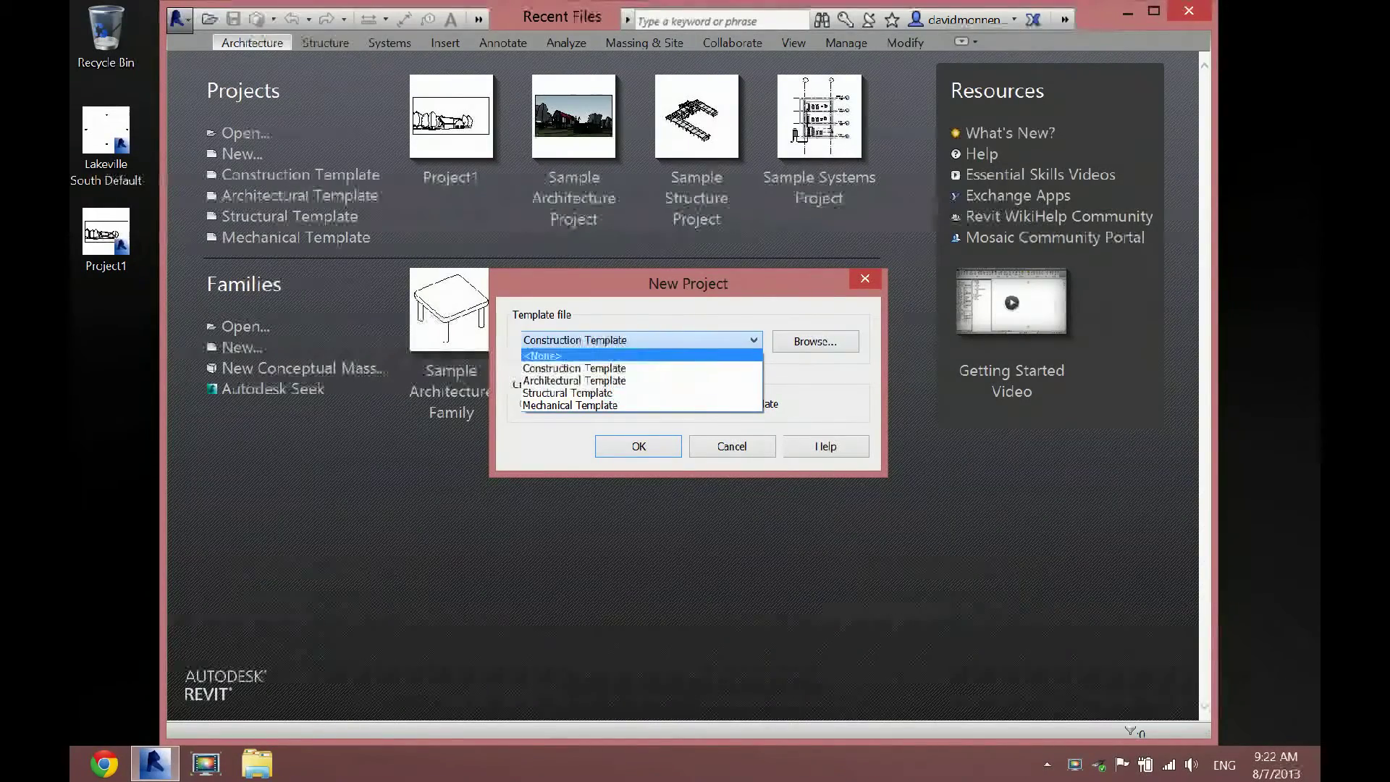
left_click(815, 341)
left_click(815, 341)
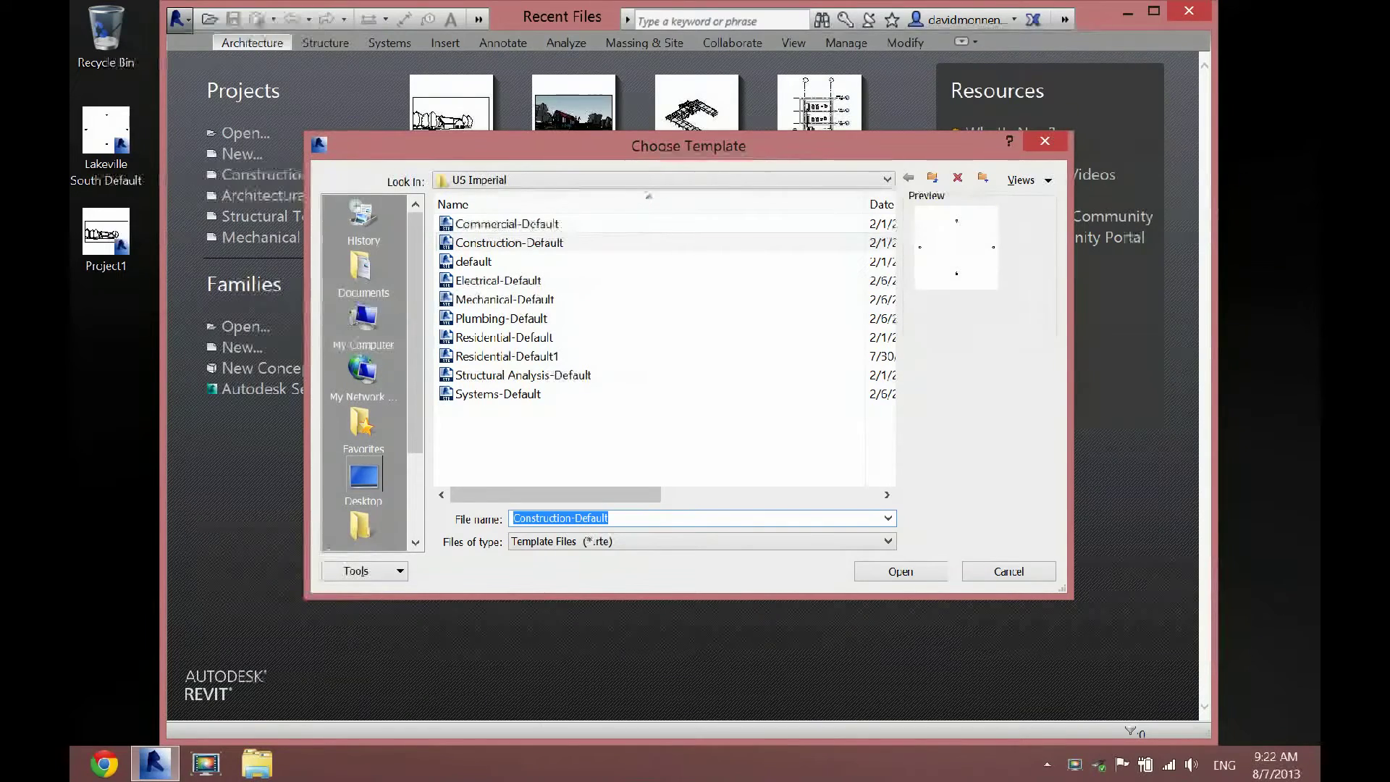
left_click(364, 479)
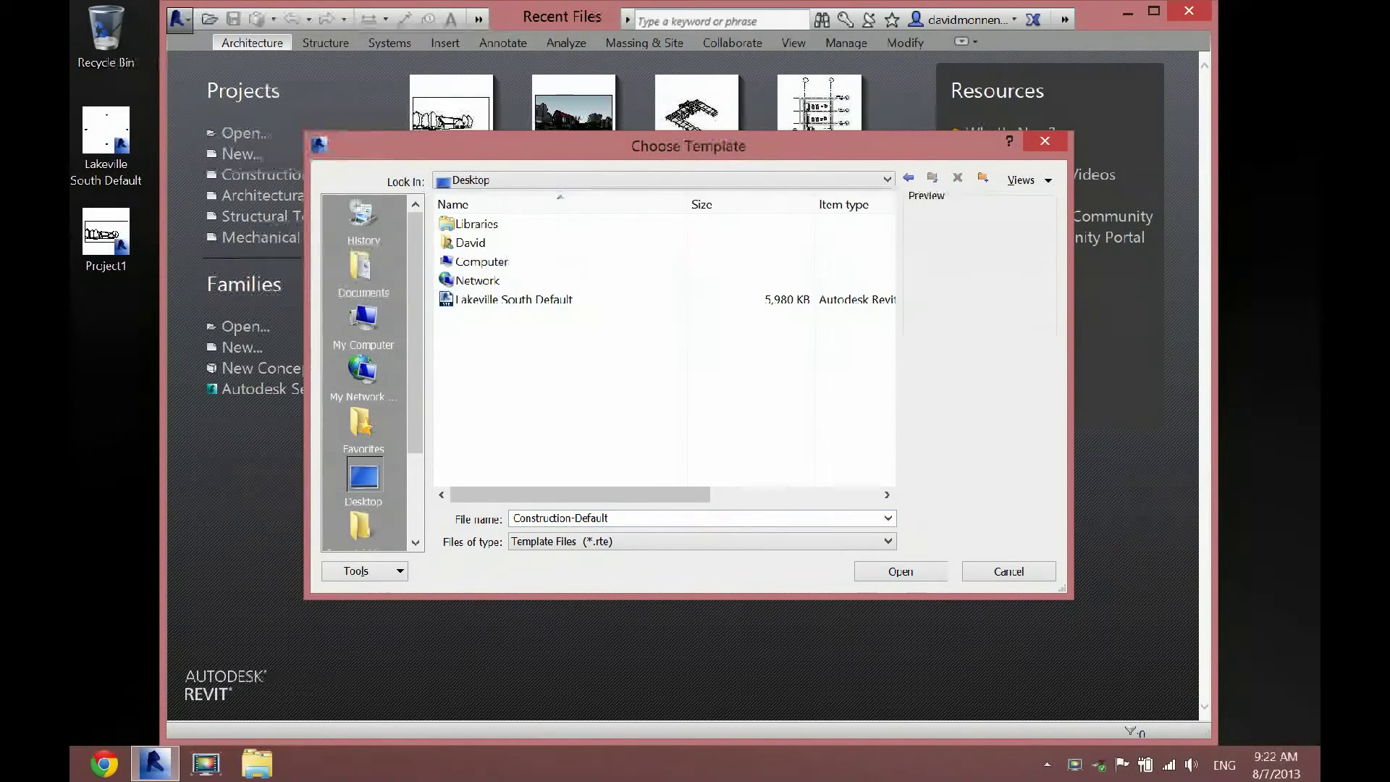
left_click(513, 299)
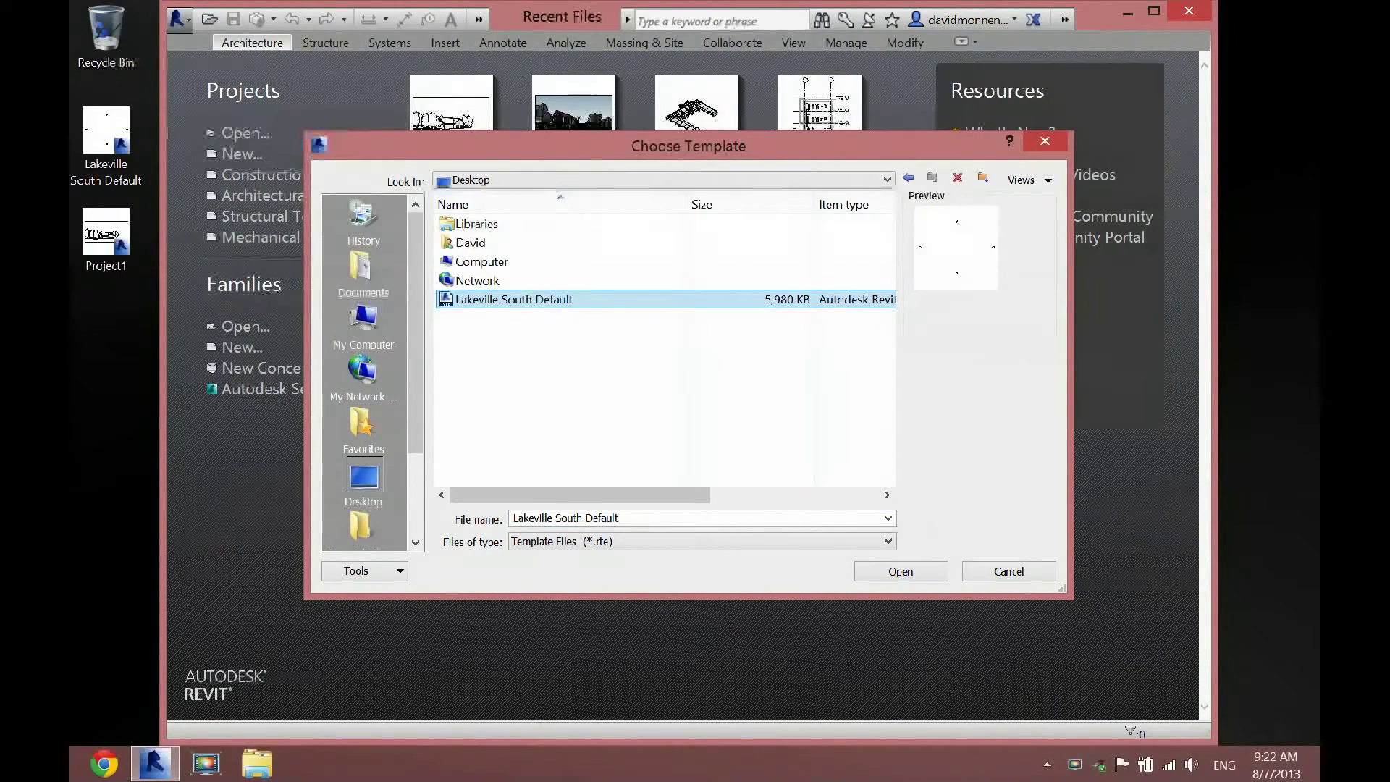
key("Return")
key("Return")
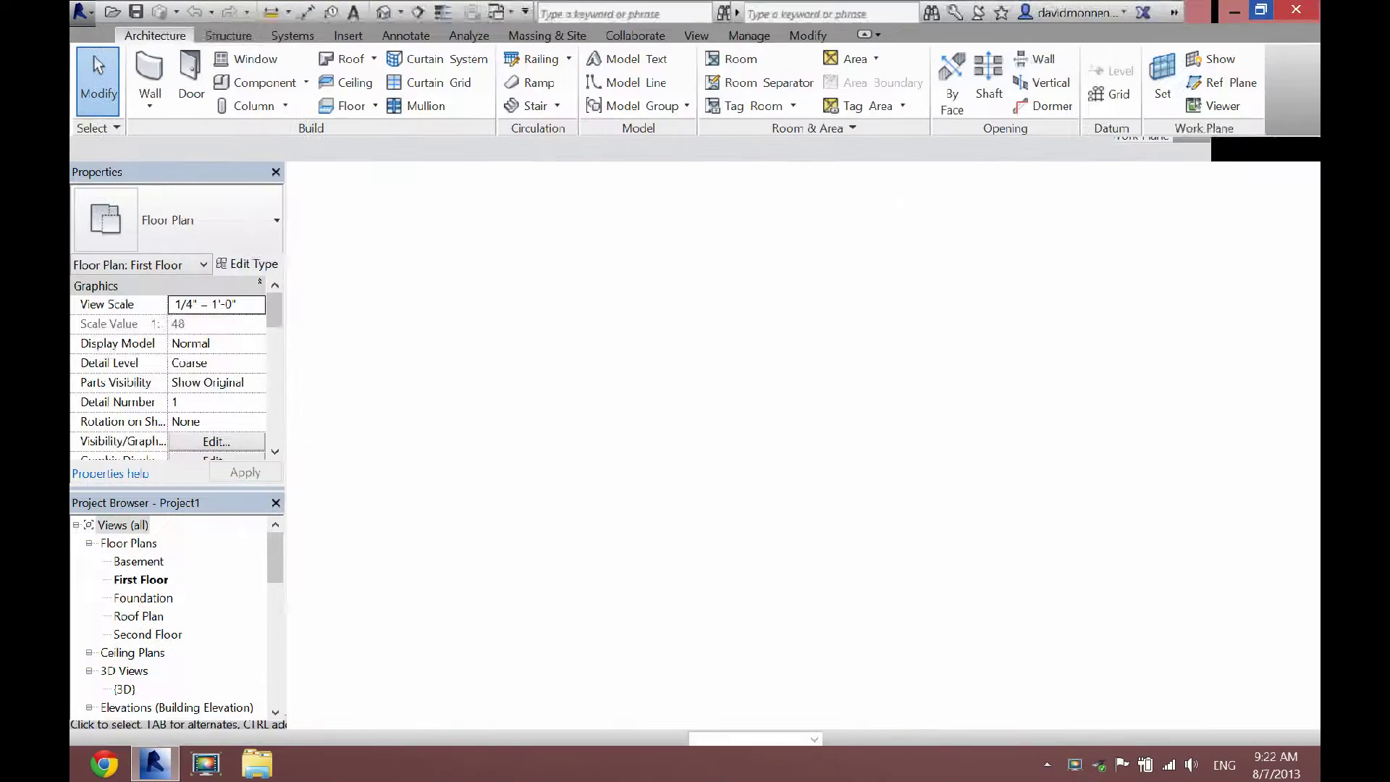
left_click(1154, 10)
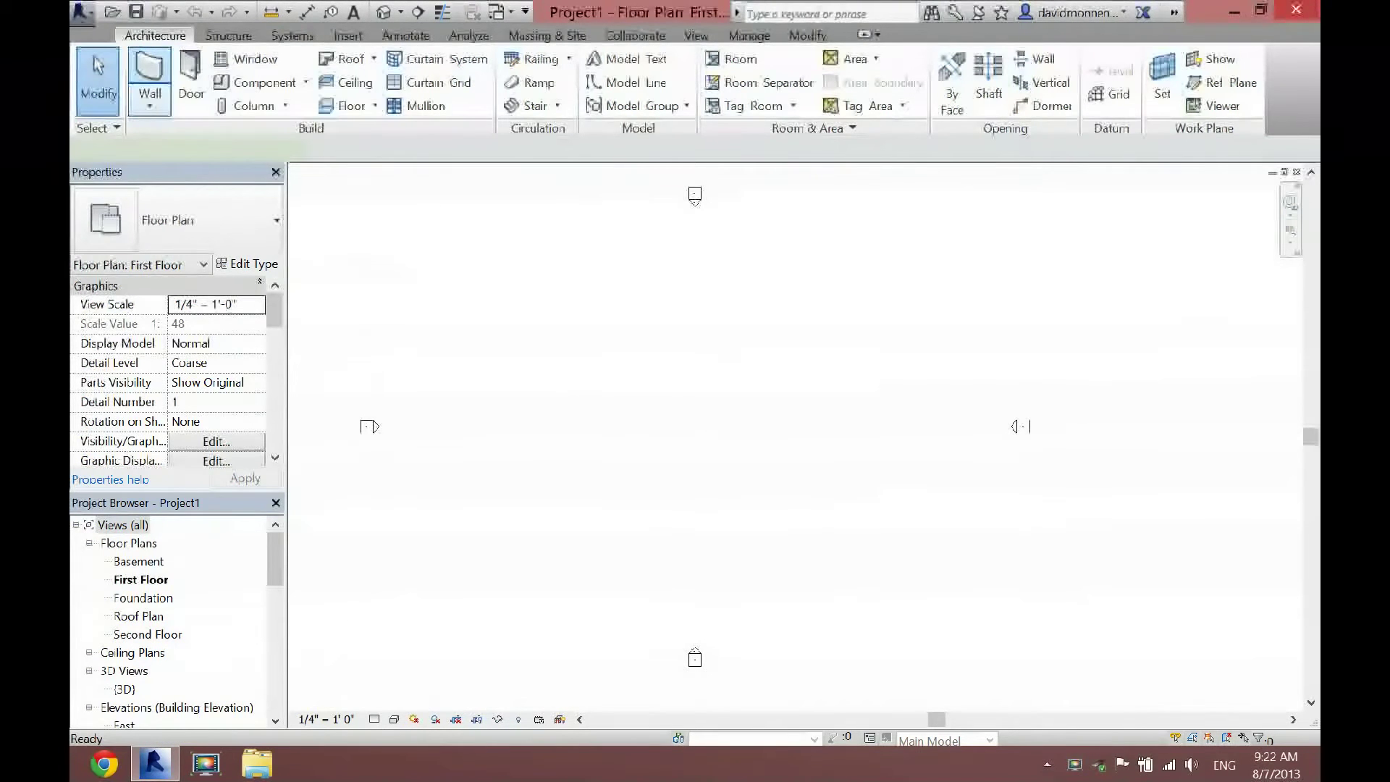
Start a chain of Exterior - Wood Siding on Wood Stud walls: about 21' south, 18'-6" west and 25' south
left_click(150, 85)
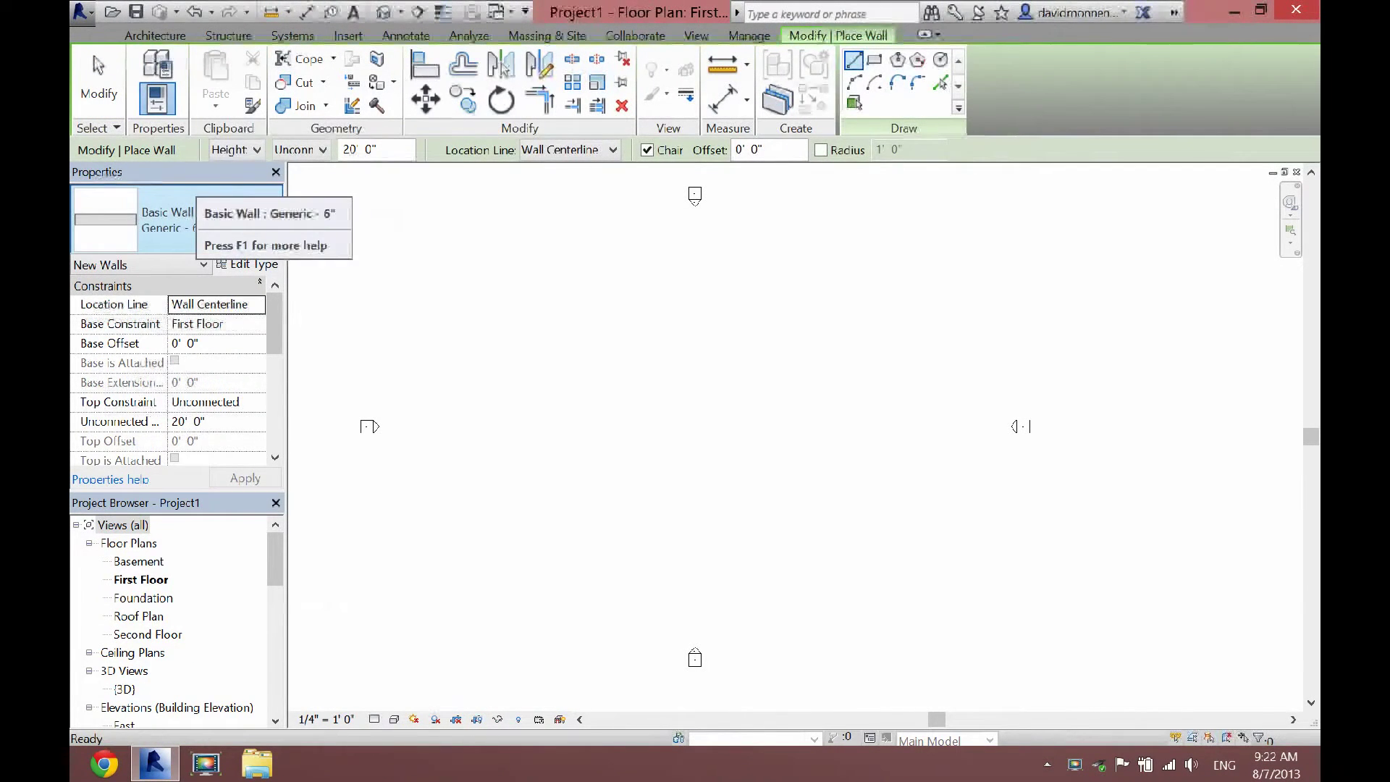
left_click(181, 217)
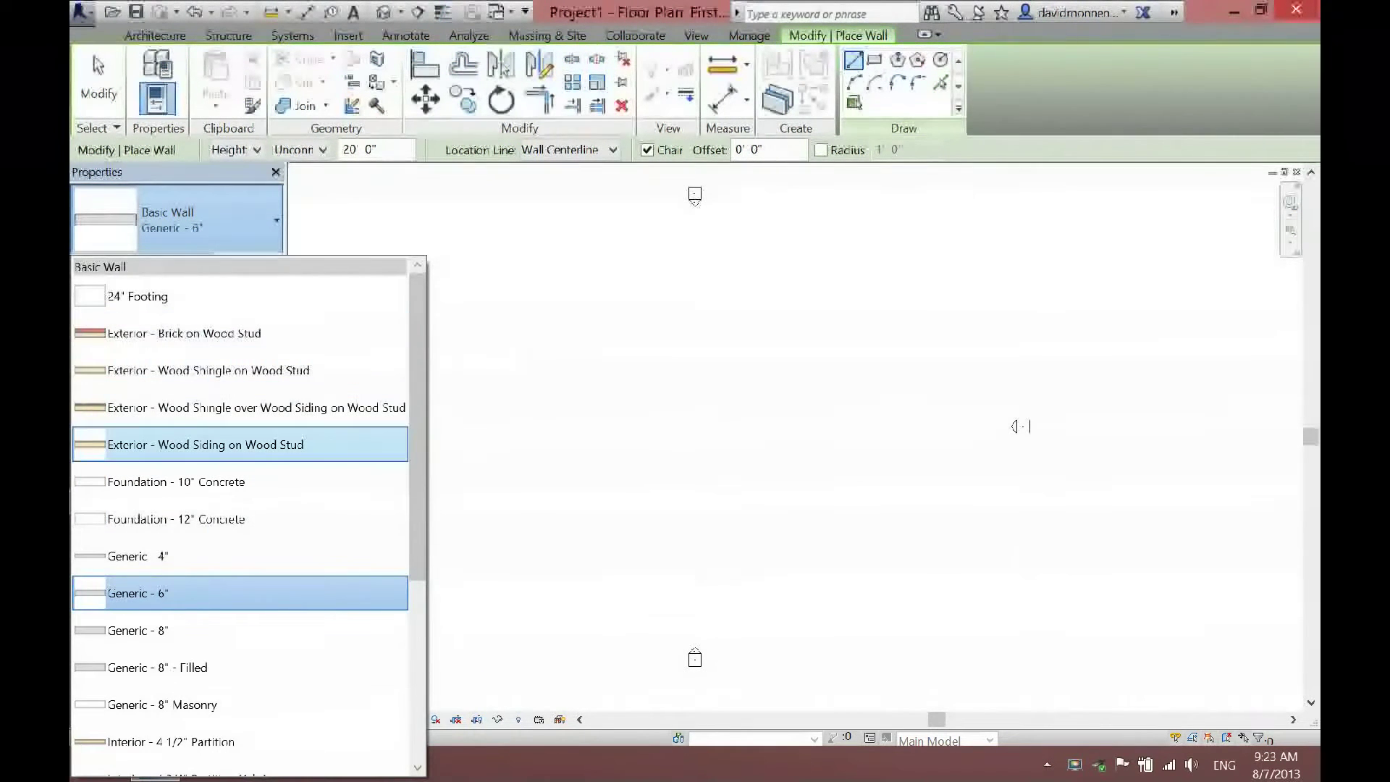
left_click(218, 444)
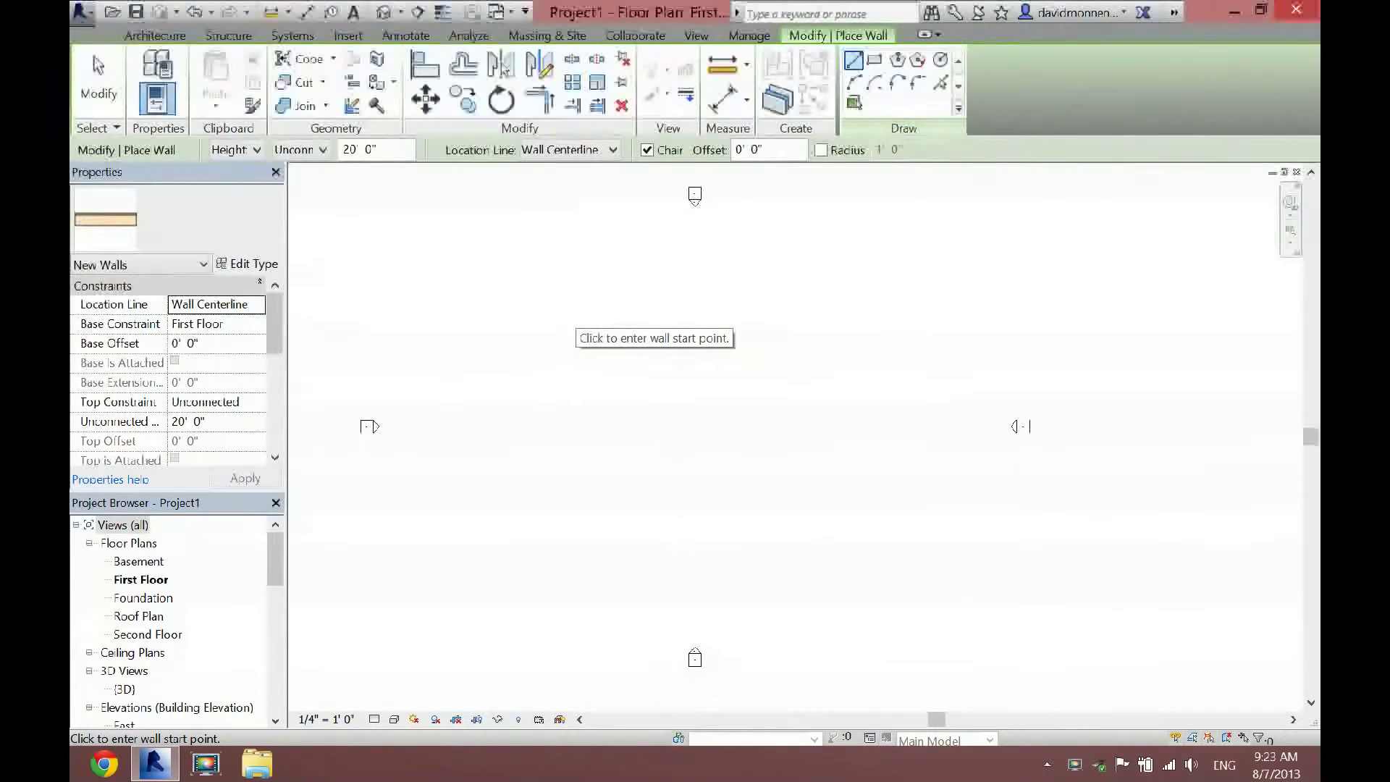
left_click(601, 267)
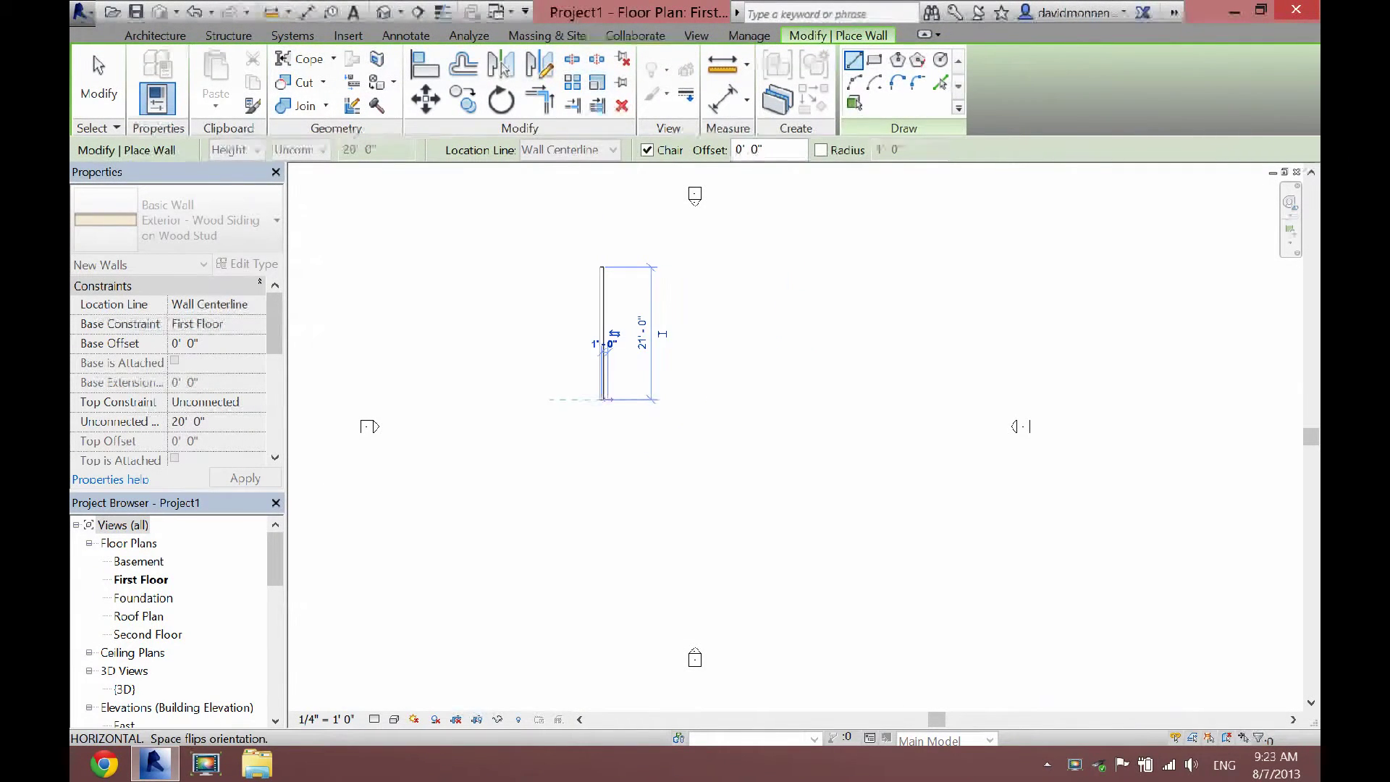
left_click(601, 399)
left_click(485, 399)
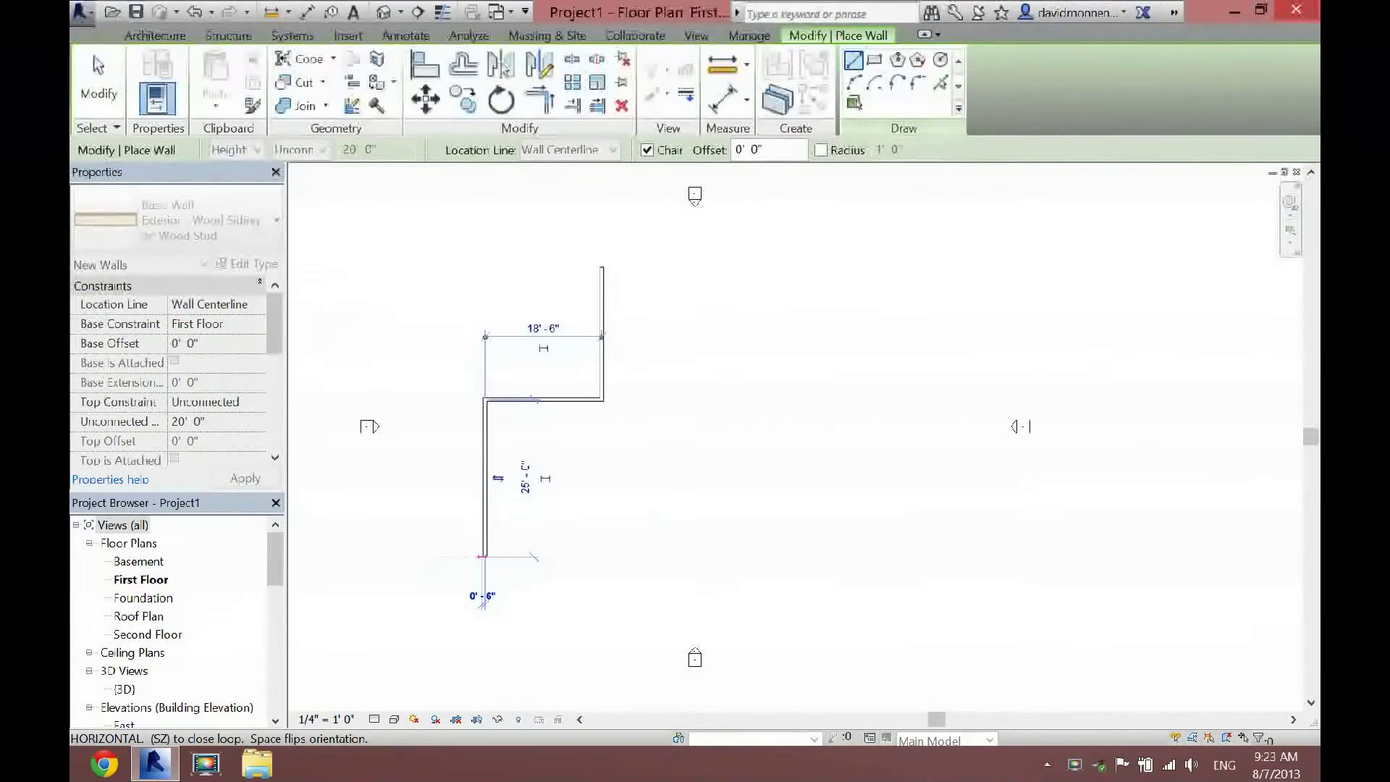
left_click(485, 556)
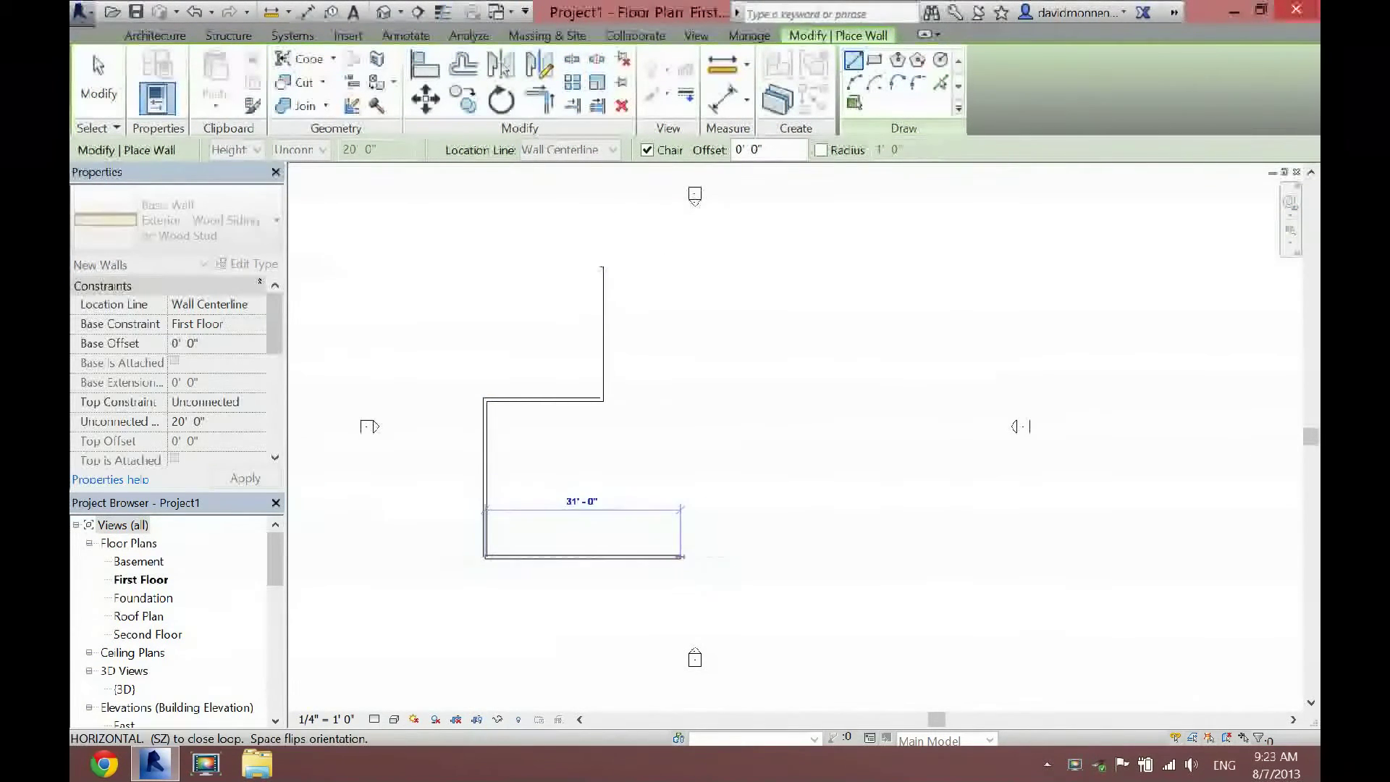
Continue the wall chain around the south, east and north sides with a jog on each of south and north, closing it at the start point
left_click(675, 556)
left_click(675, 601)
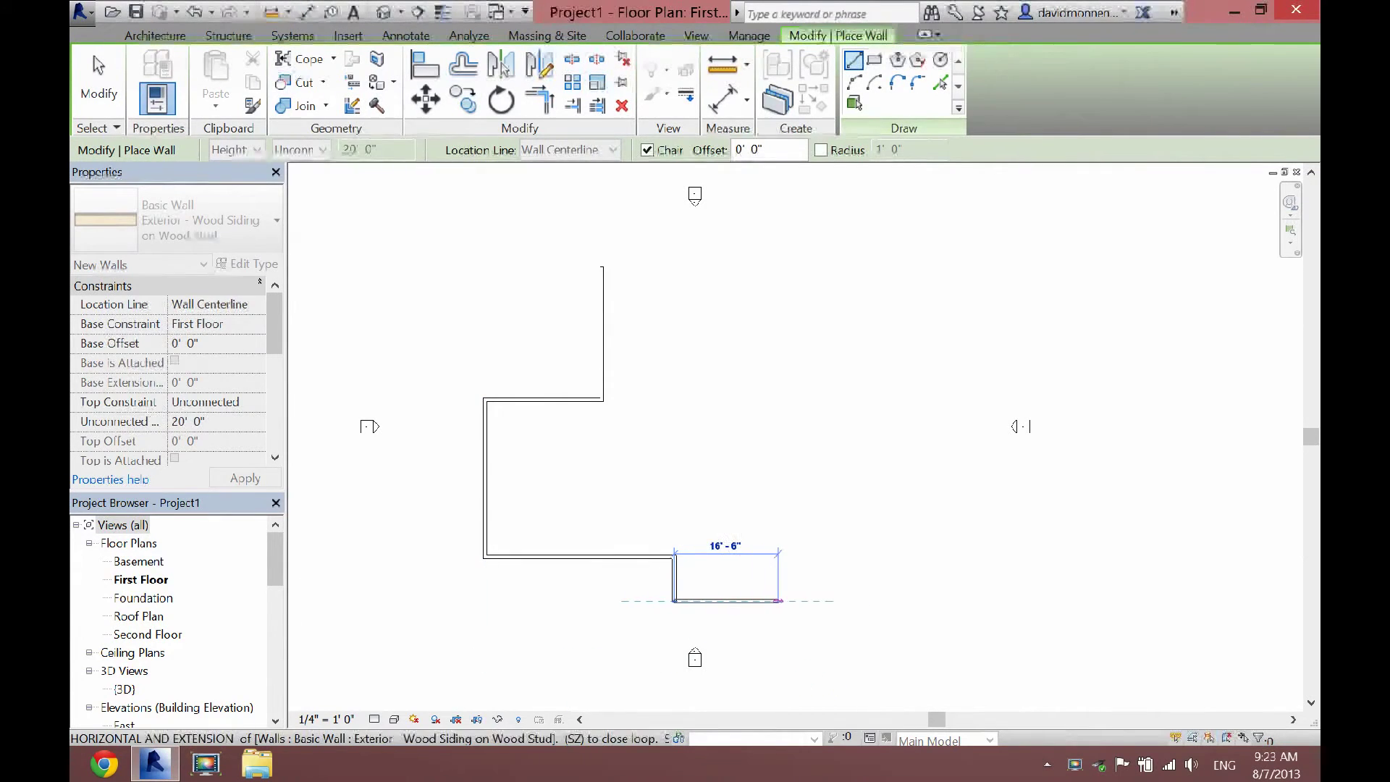
left_click(835, 602)
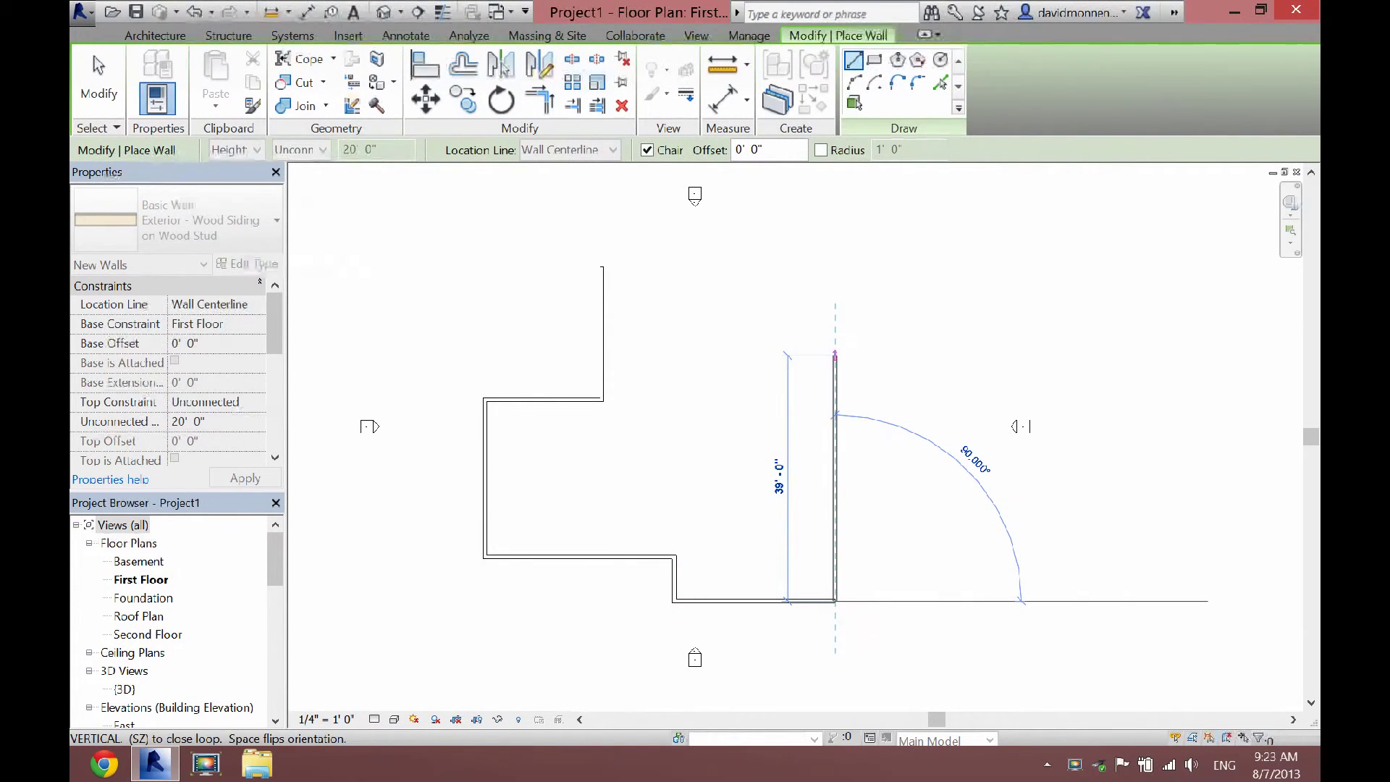
left_click(835, 321)
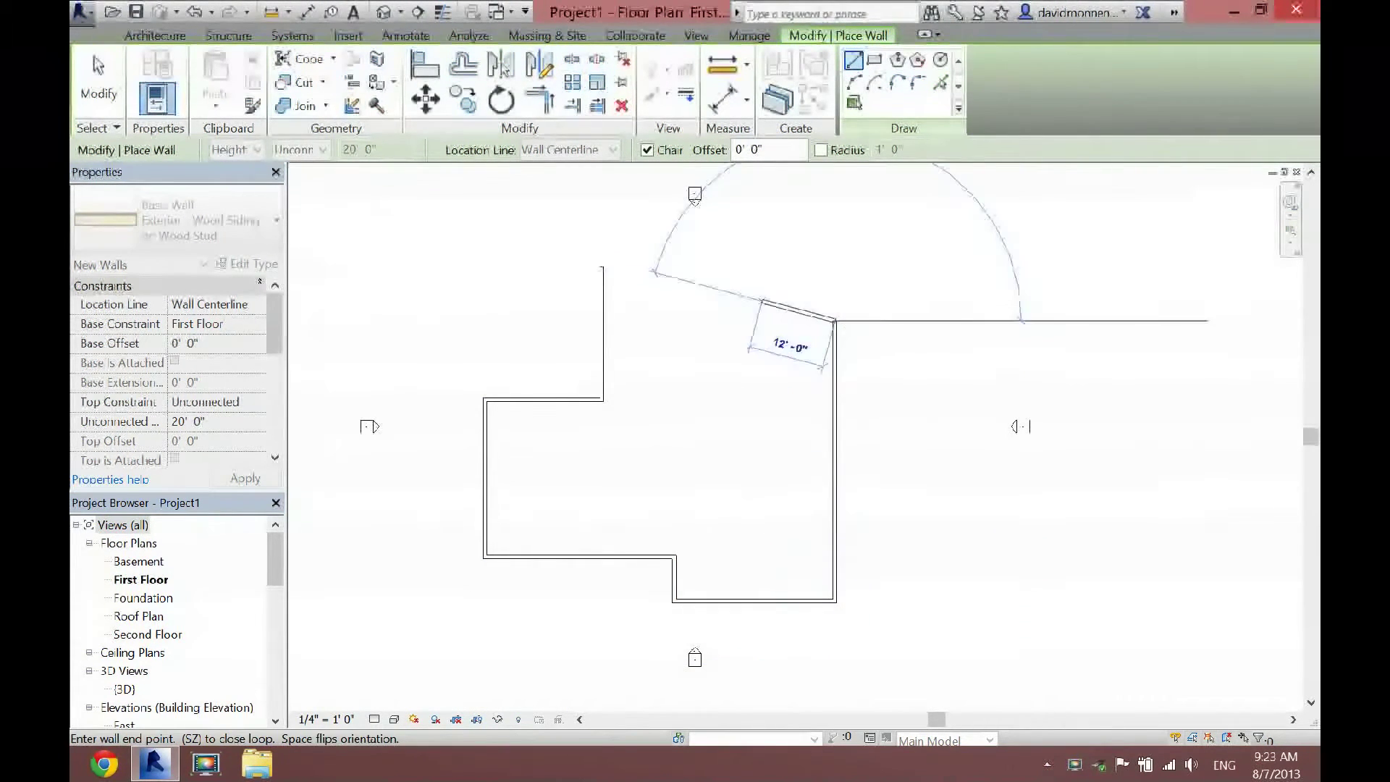
left_click(731, 321)
left_click(731, 267)
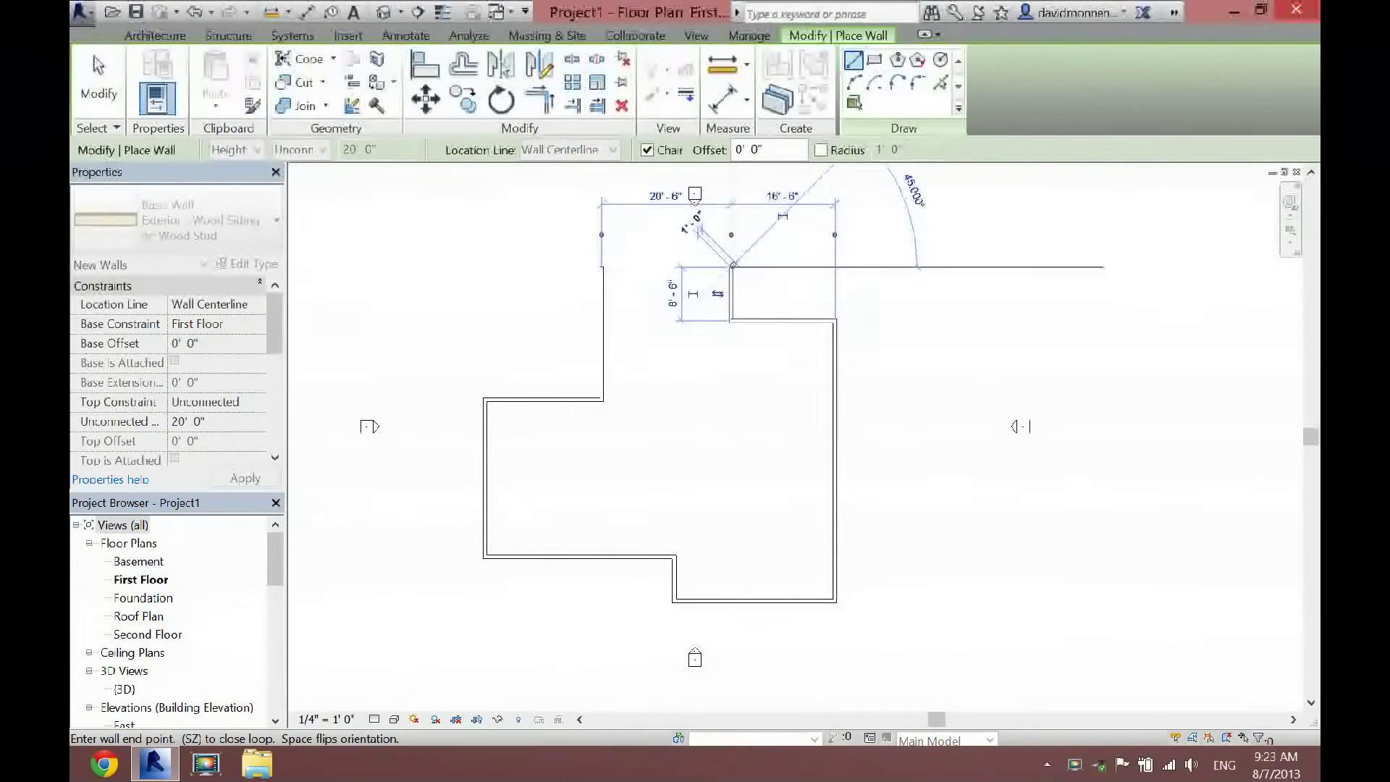
left_click(602, 267)
left_click(98, 83)
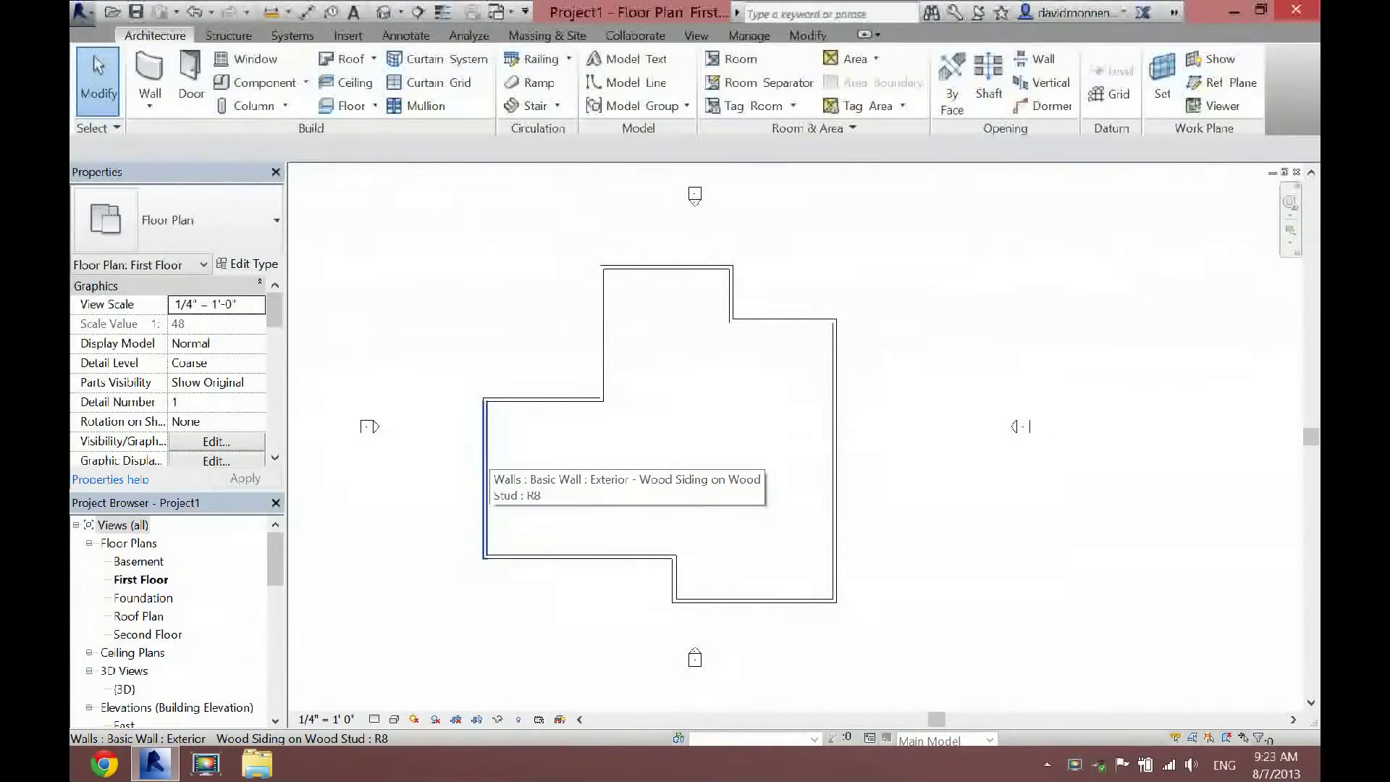
Flip the orientation of the westernmost wall and of the 18'-6" wall adjoining its north end
left_click(486, 474)
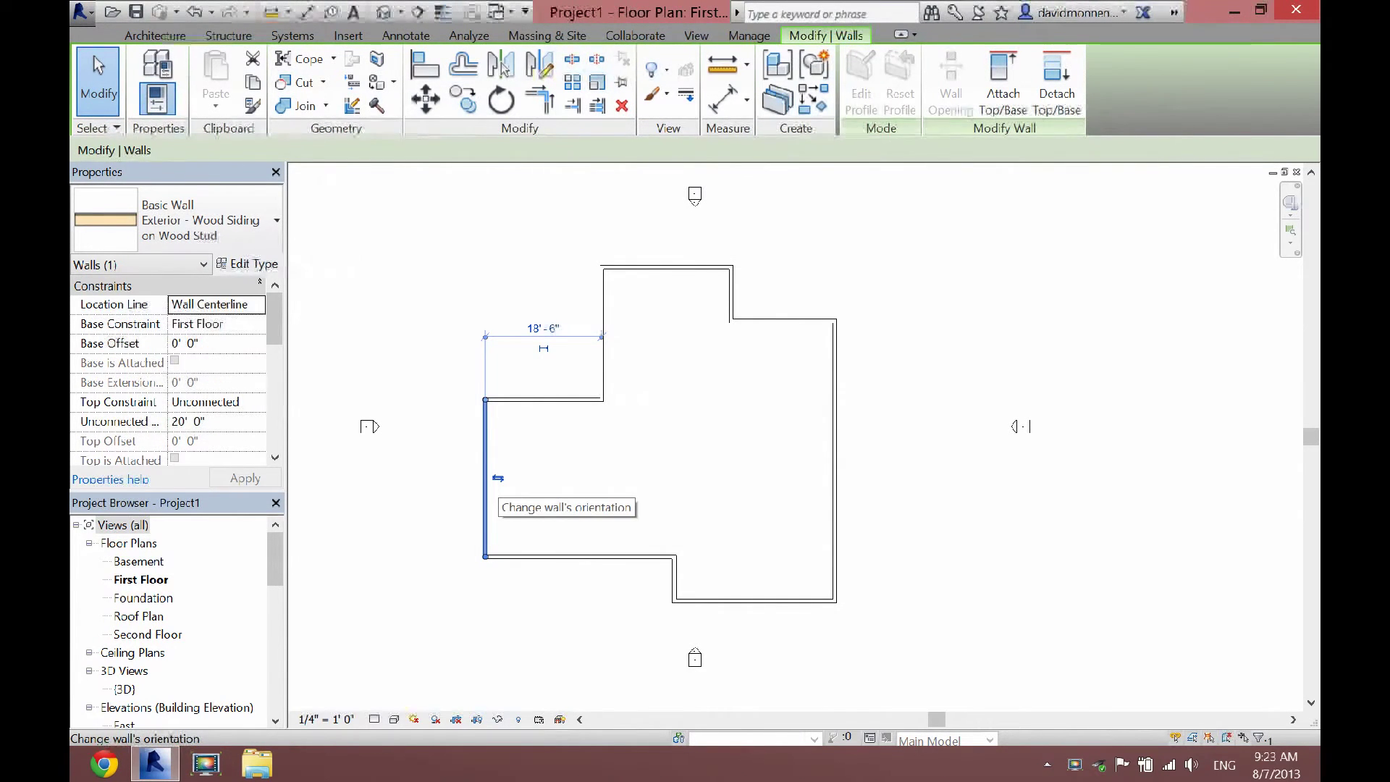
left_click(497, 478)
left_click(543, 399)
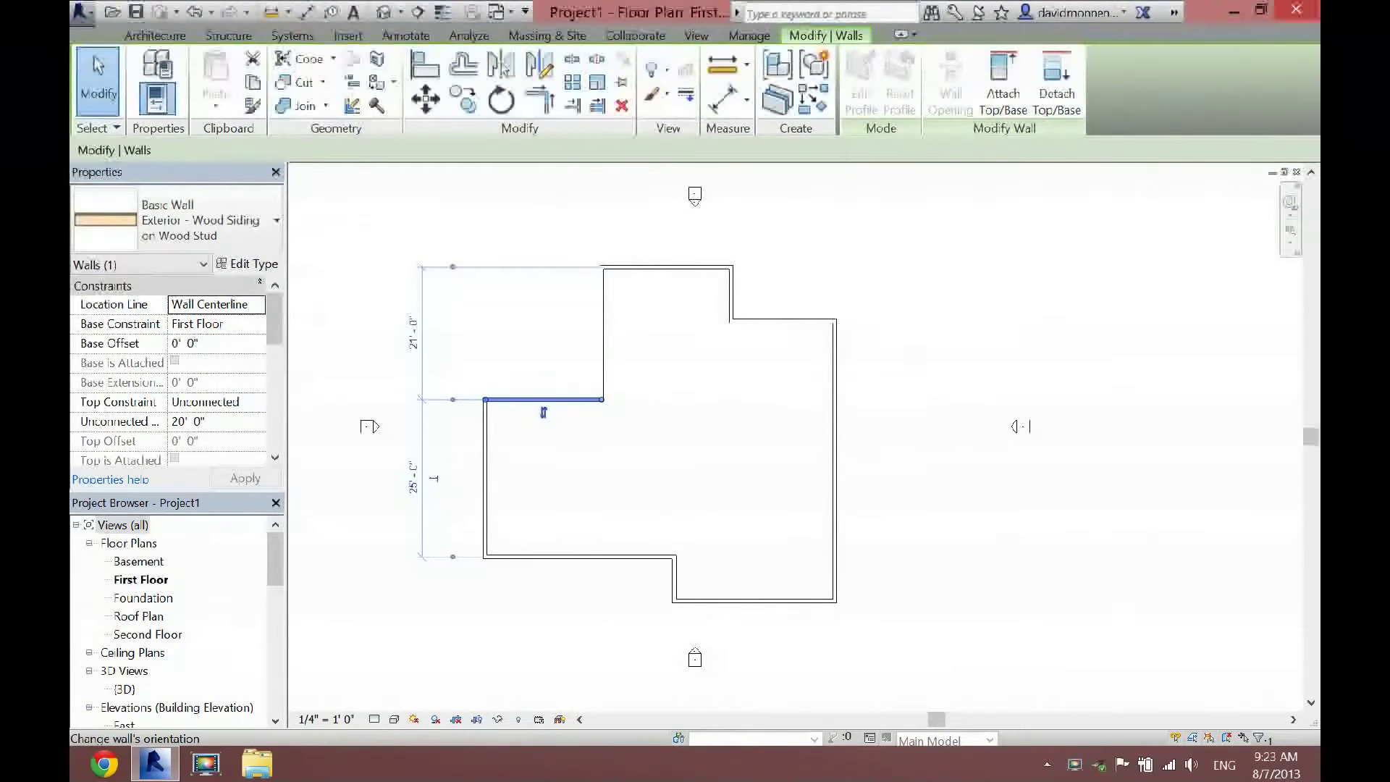
left_click(544, 413)
key("Escape")
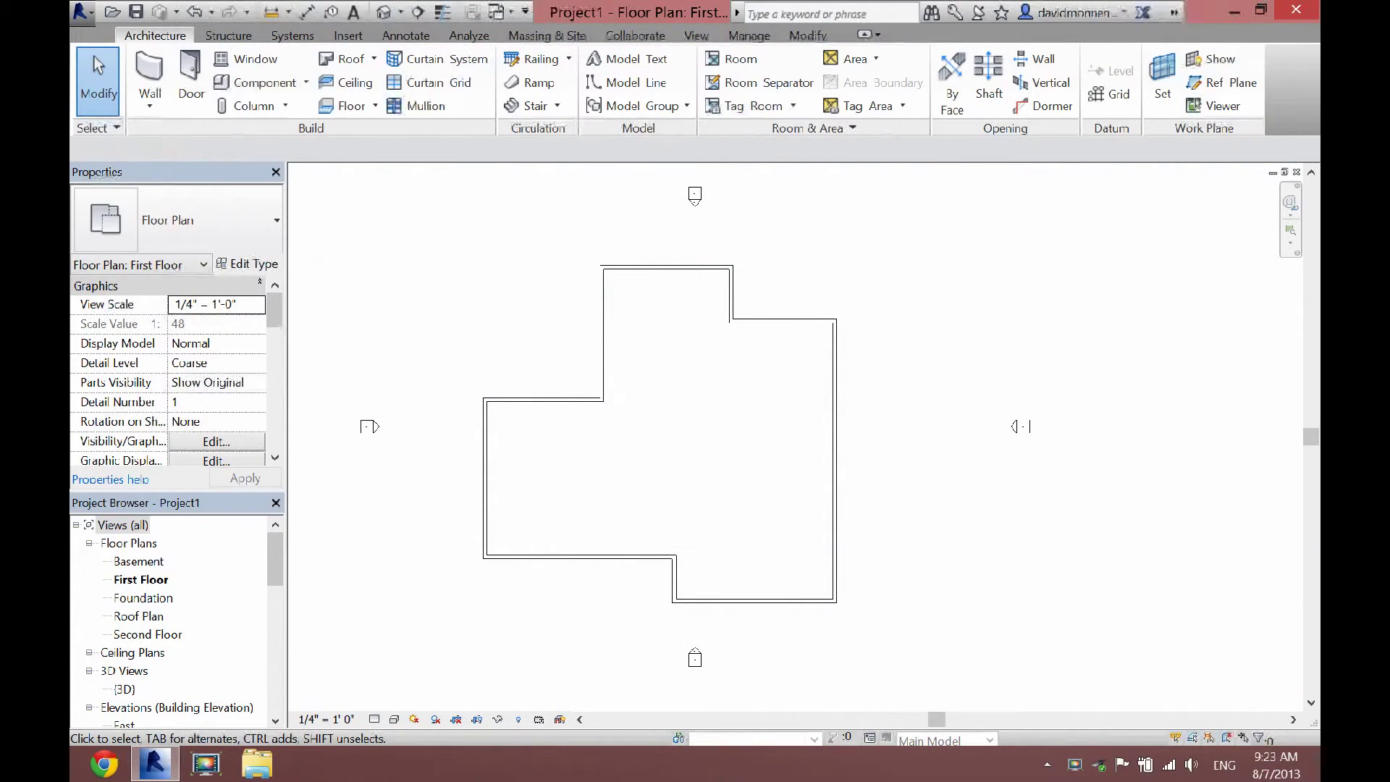
In the {3D} view, flip the three south-side walls so their siding faces outward
double_click(124, 689)
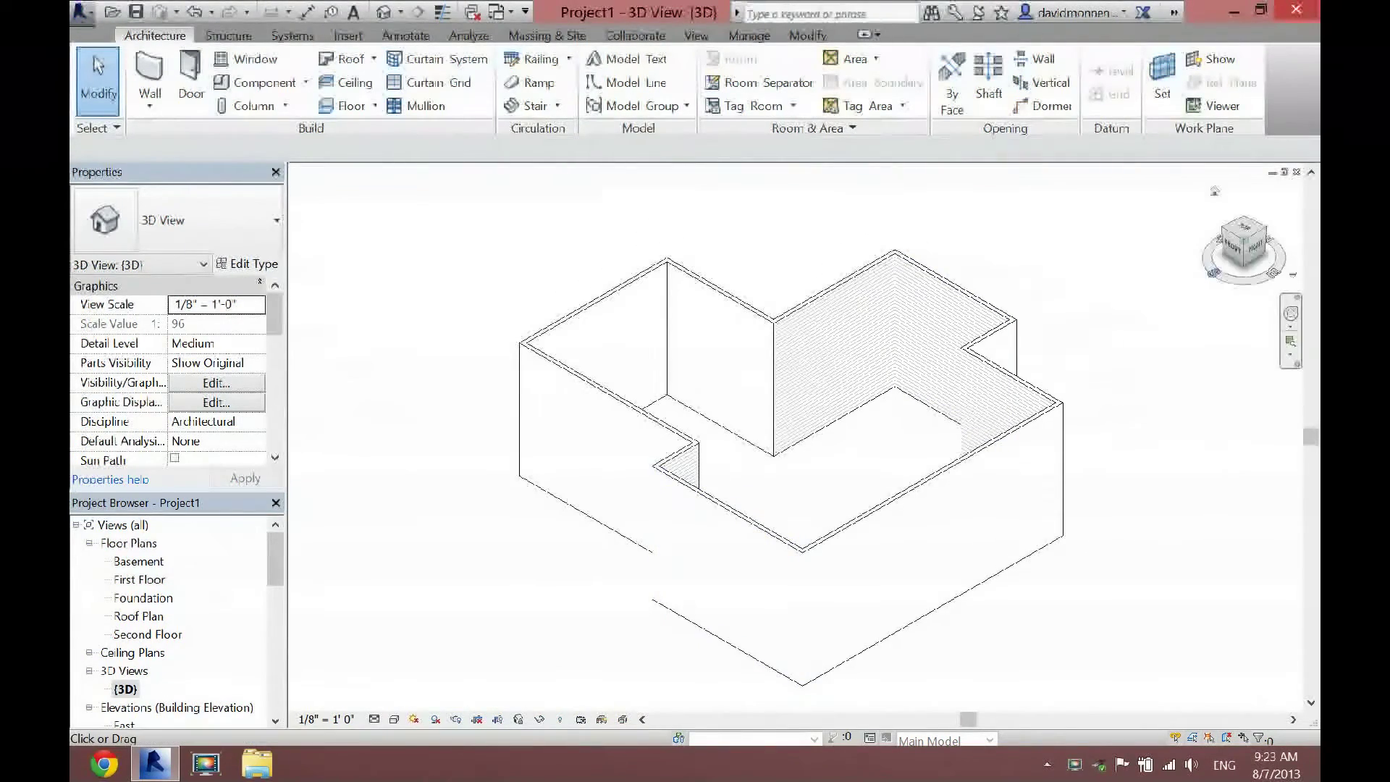
left_click_drag(1248, 249, 1162, 239)
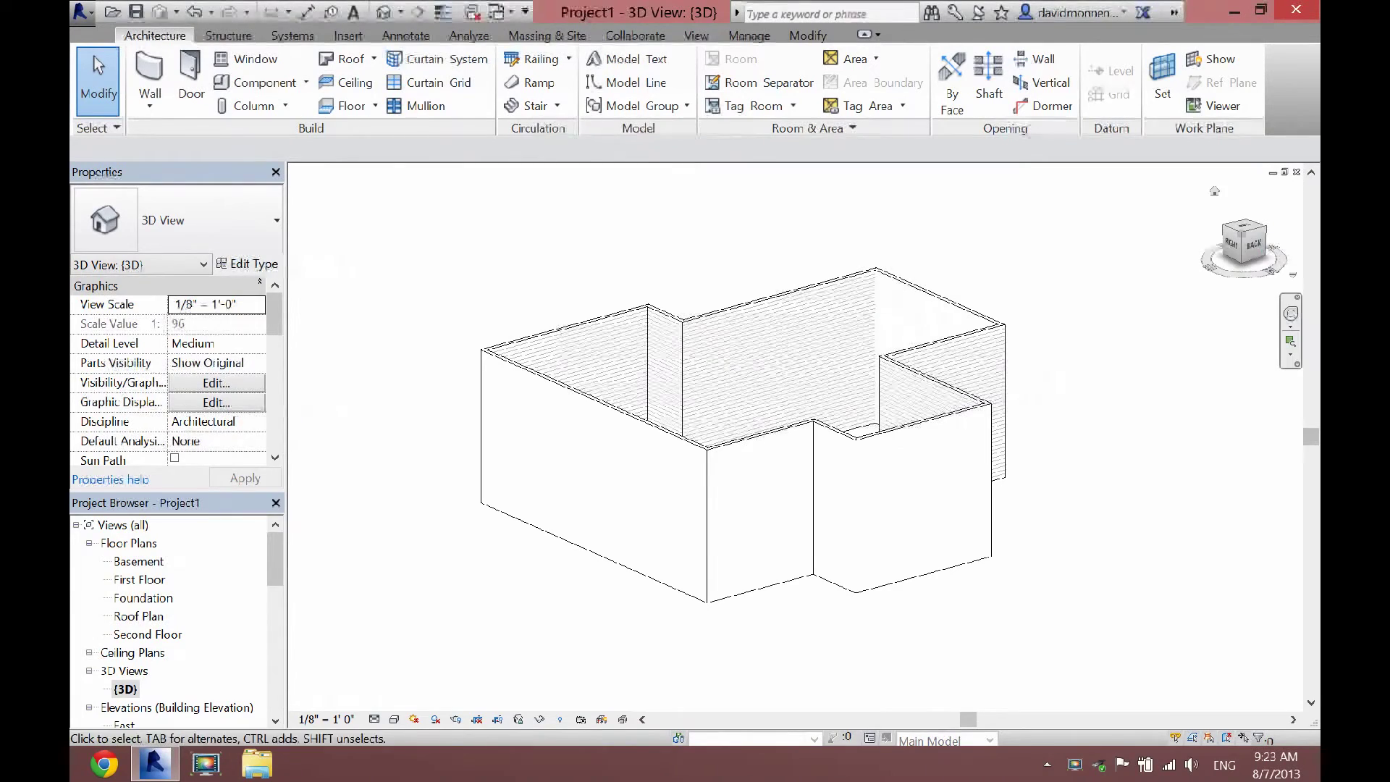
left_click(1244, 234)
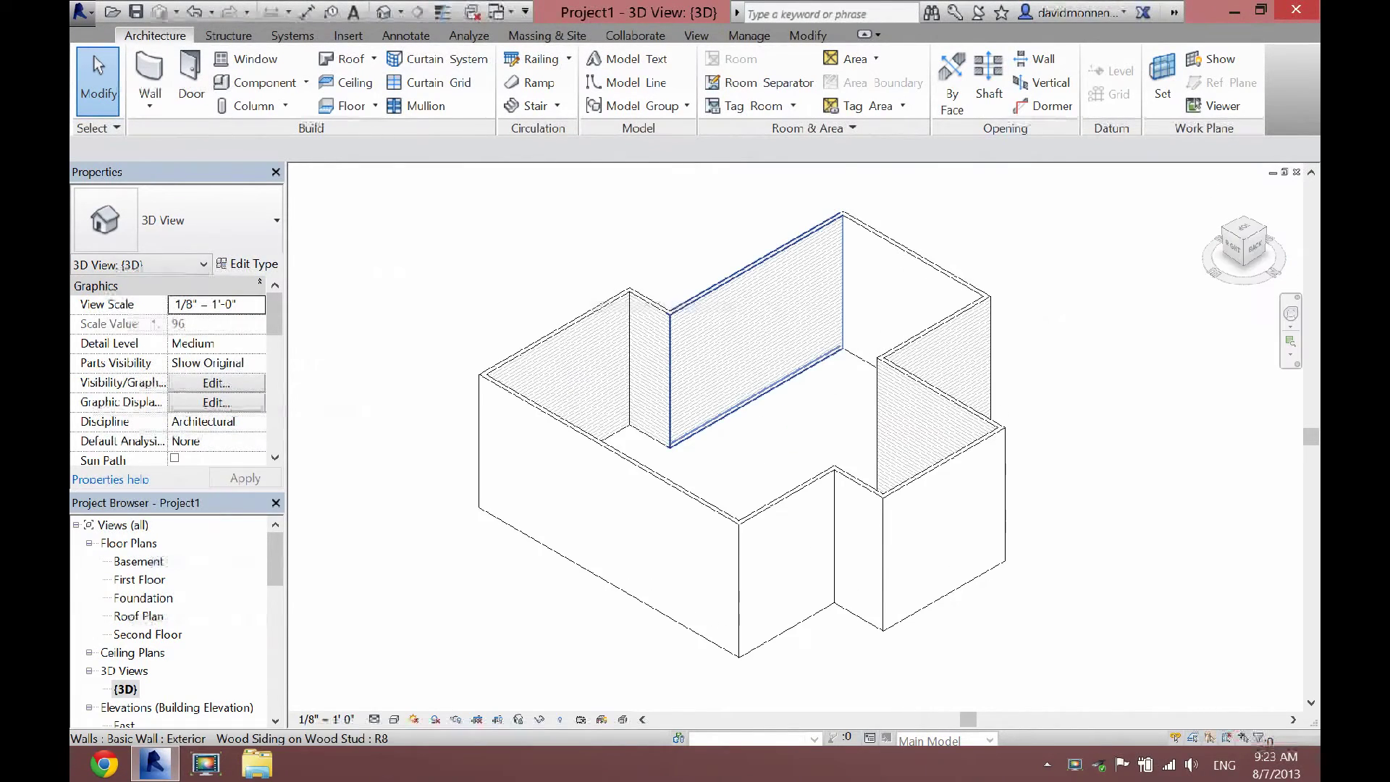
left_click(731, 391)
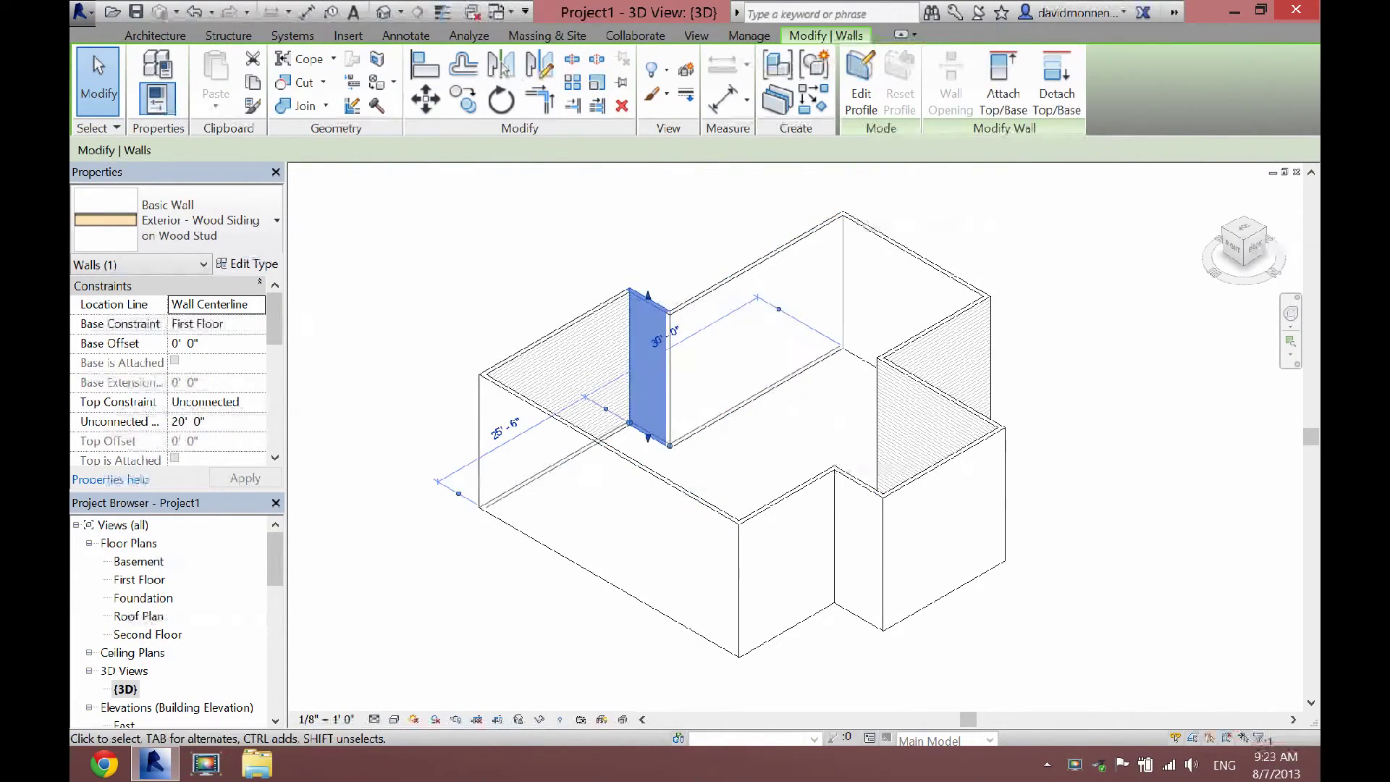
key("Escape")
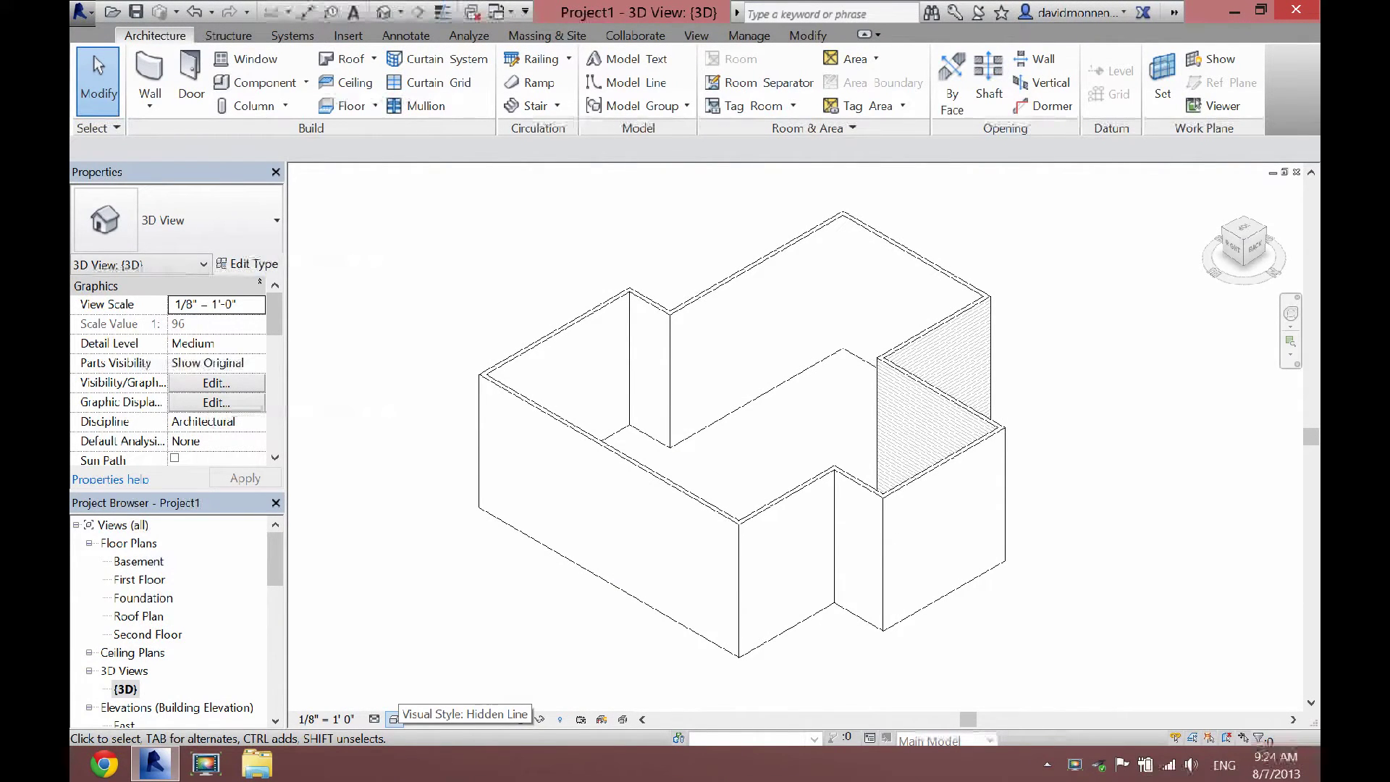
Set the 3D view's visual style to Consistent Colors and flip the east wall and the three north-side walls so their siding faces outward
left_click(394, 719)
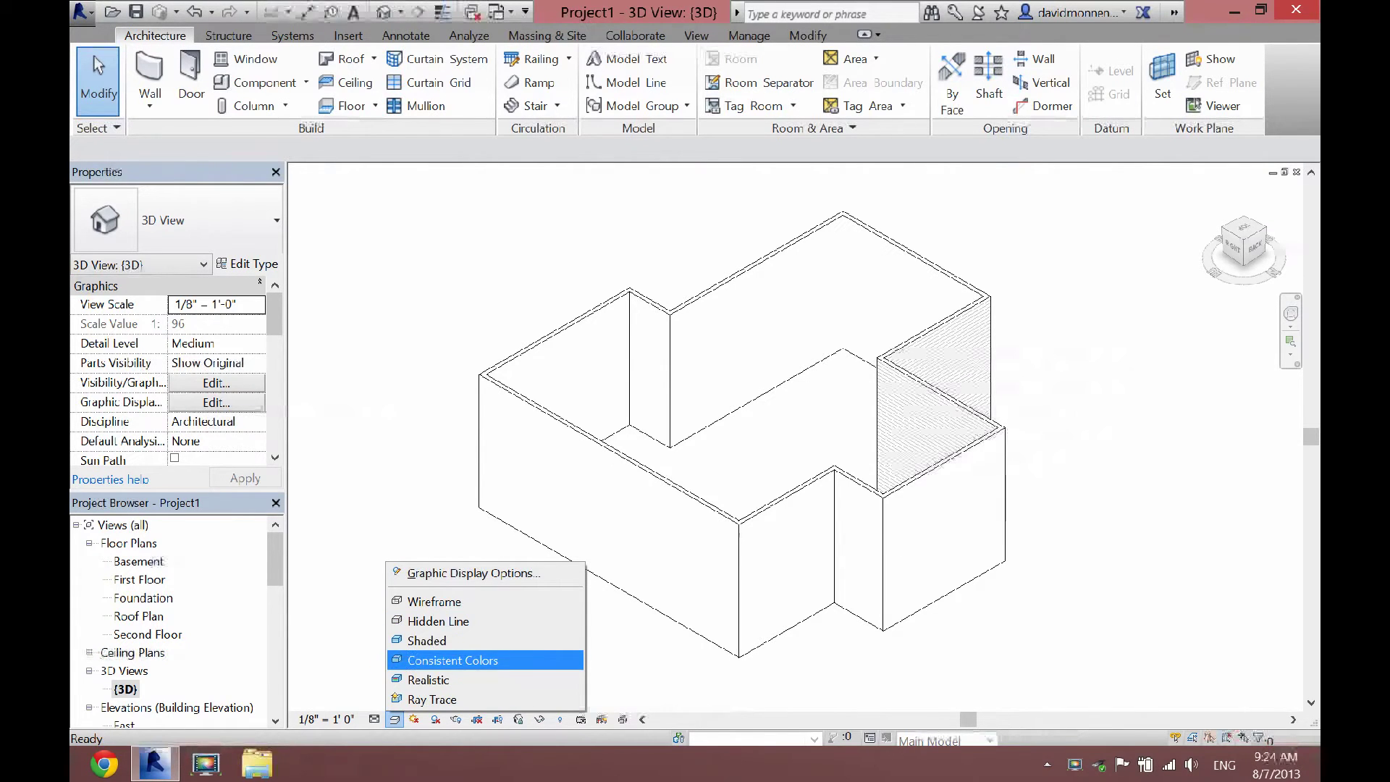
left_click(452, 661)
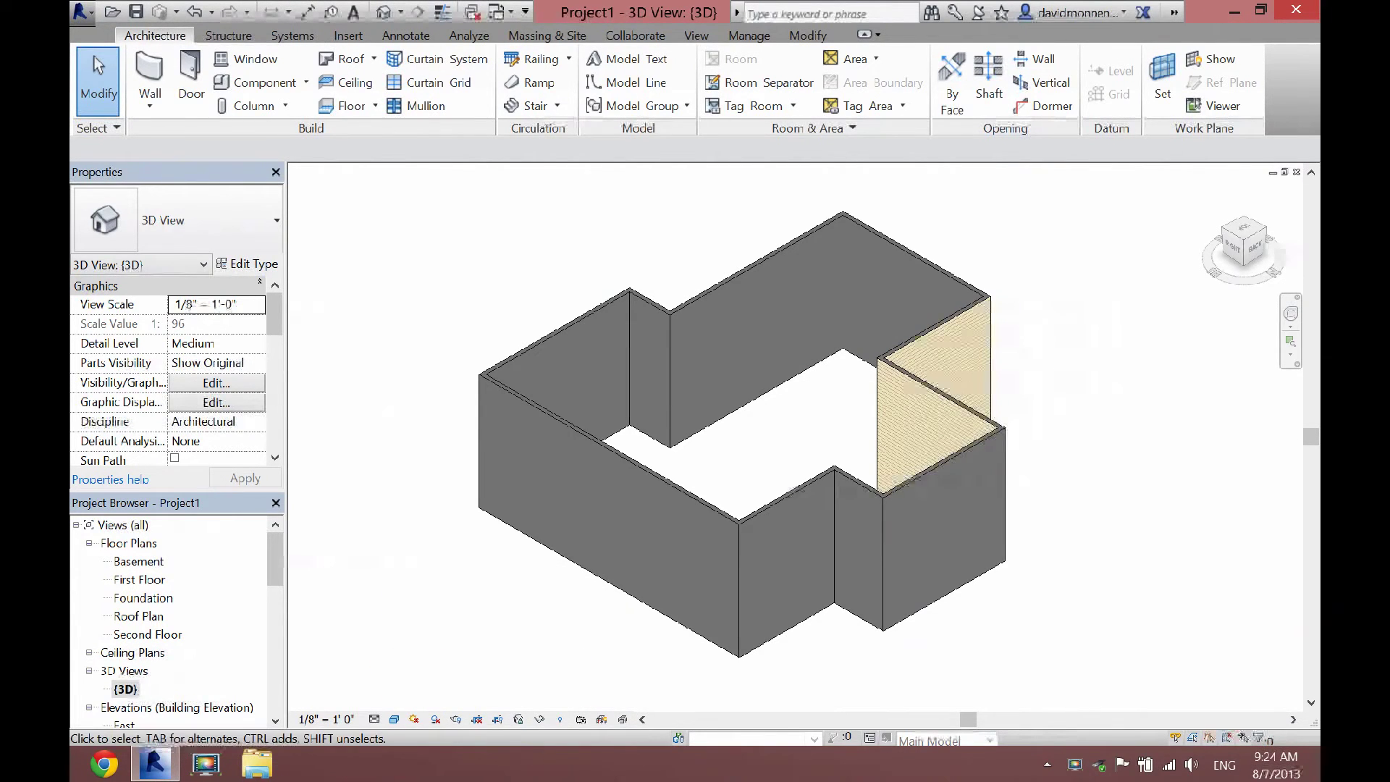
left_click(609, 516)
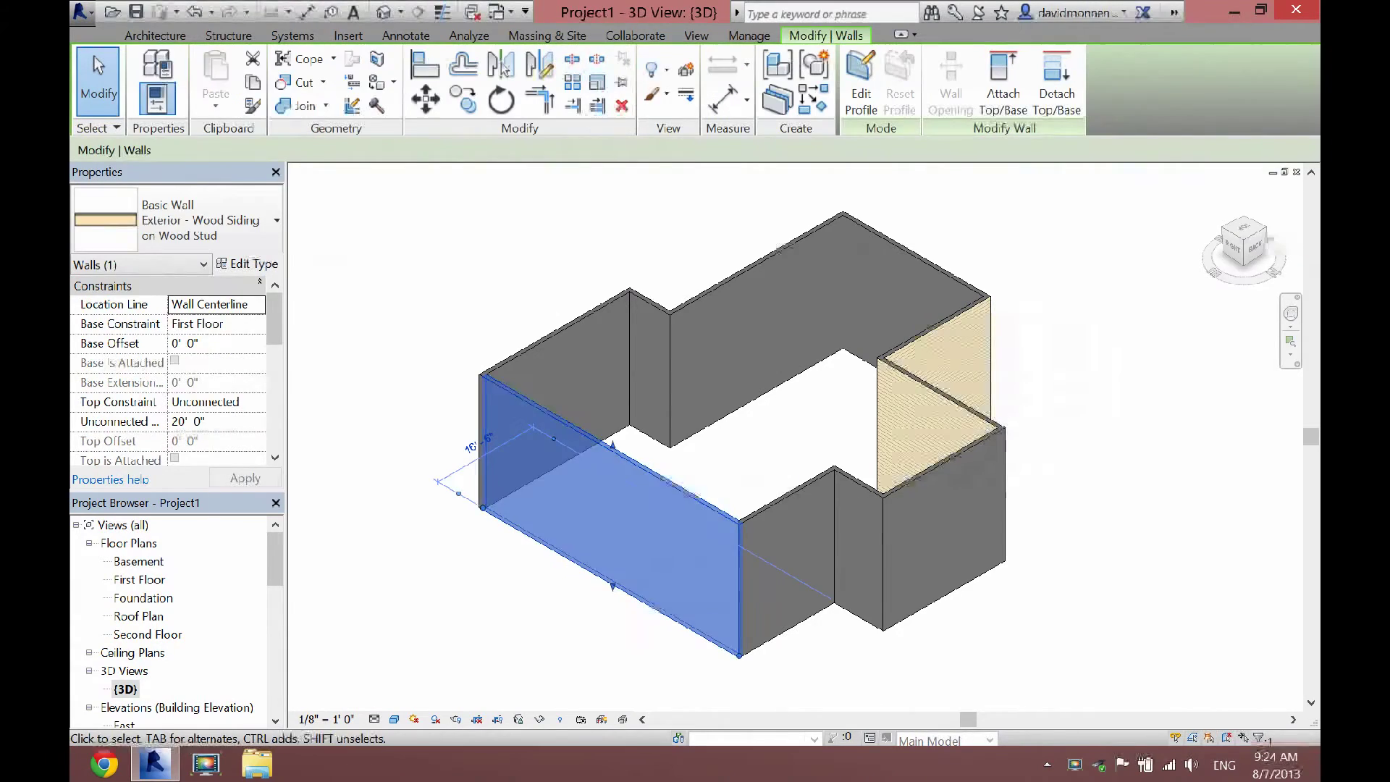
left_click(786, 562)
key("space")
left_click(859, 554)
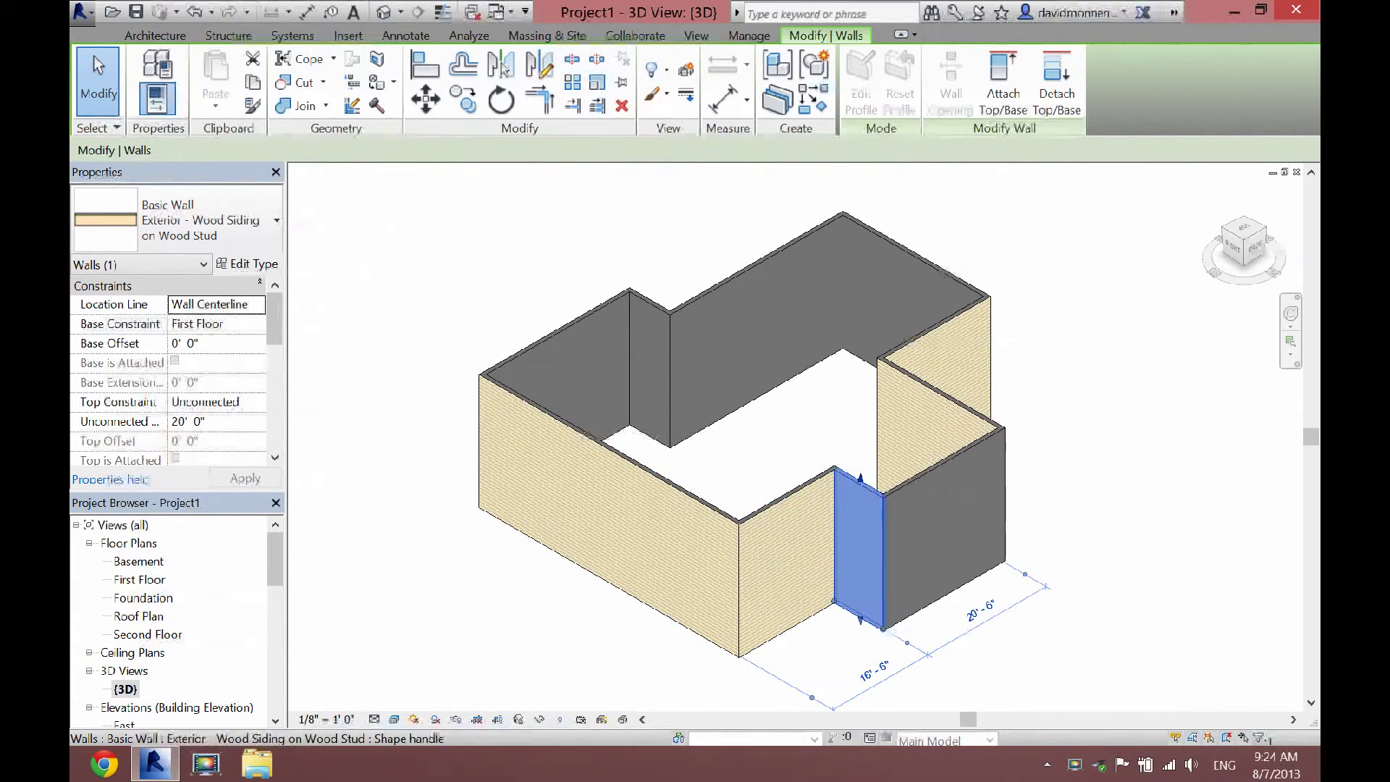
key("space")
left_click(934, 551)
key("space")
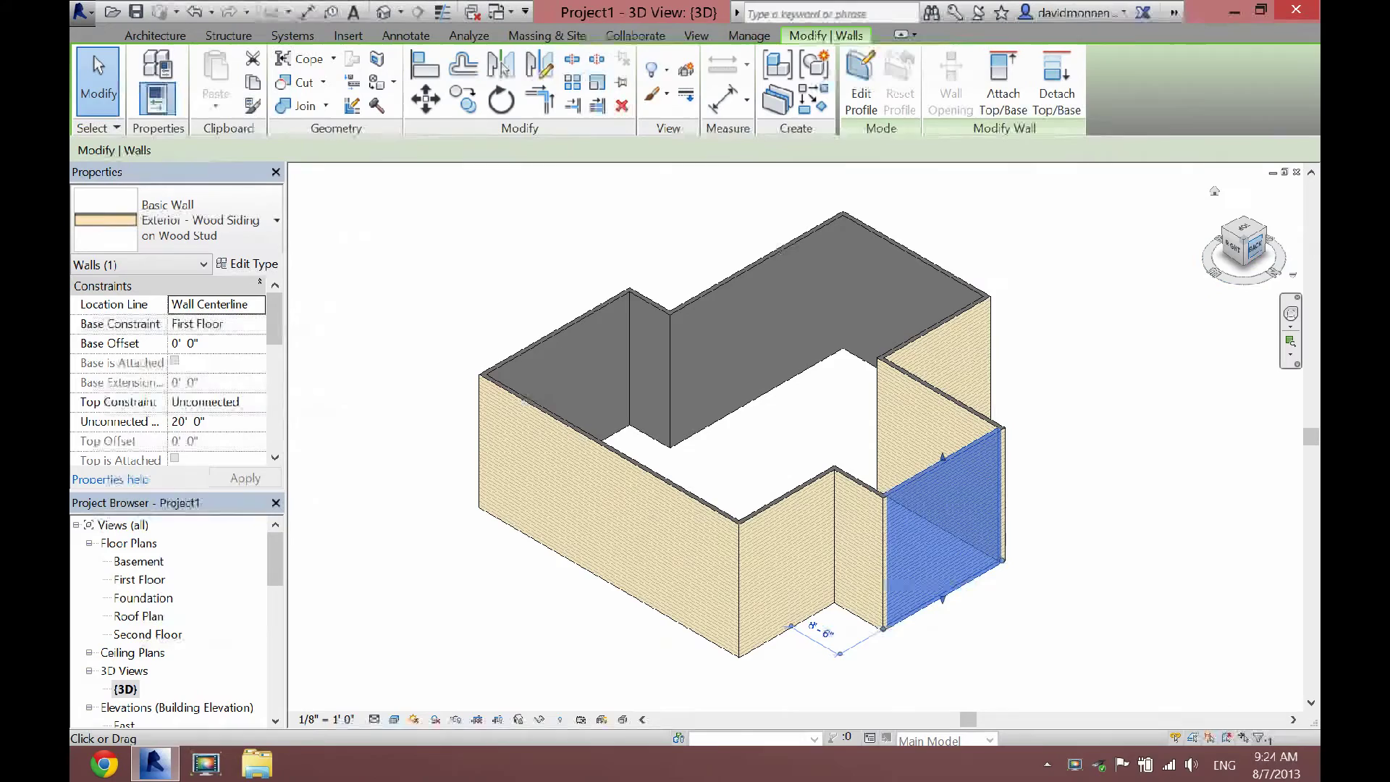
Flip the remaining inward-facing wall on the west side so its siding faces outward, and check the model from other angles
mouse_move(1260, 247)
left_mouse_down()
mouse_move(1243, 262)
mouse_move(1202, 251)
left_mouse_up()
left_click(977, 543)
key("space")
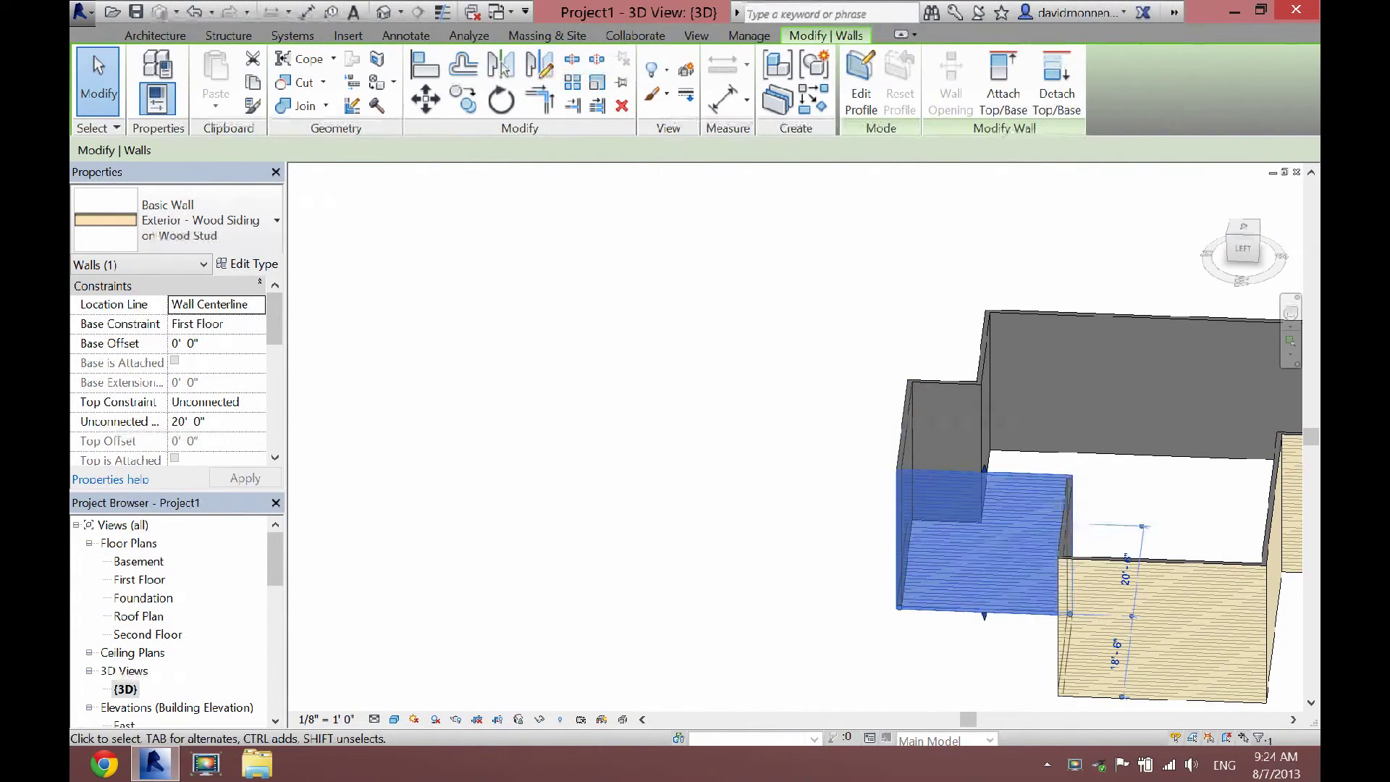
mouse_move(1253, 236)
left_mouse_down()
mouse_move(1228, 253)
mouse_move(1181, 232)
left_mouse_up()
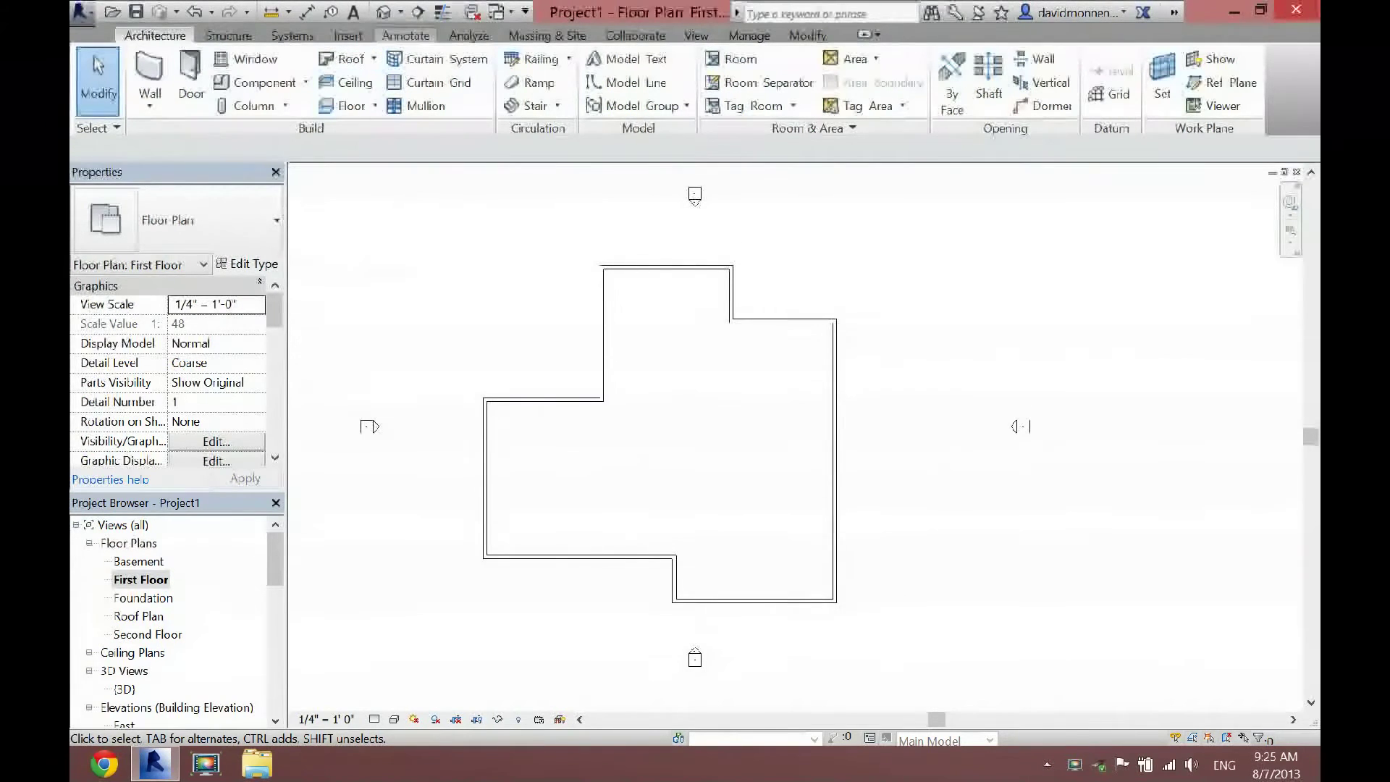
Place an aligned dimension string north of the house, measuring between the outer faces of the four walls running north-south, from west to east
left_click(406, 36)
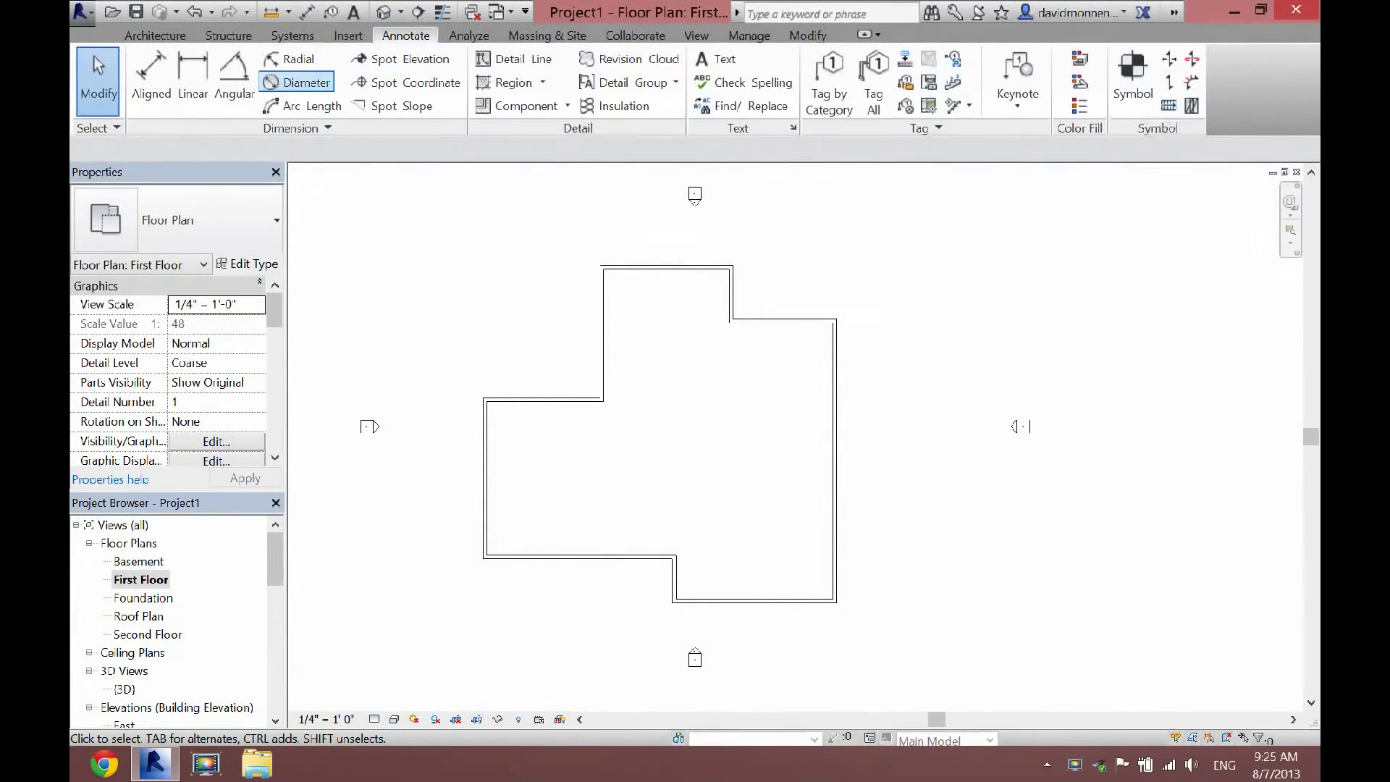
left_click(151, 79)
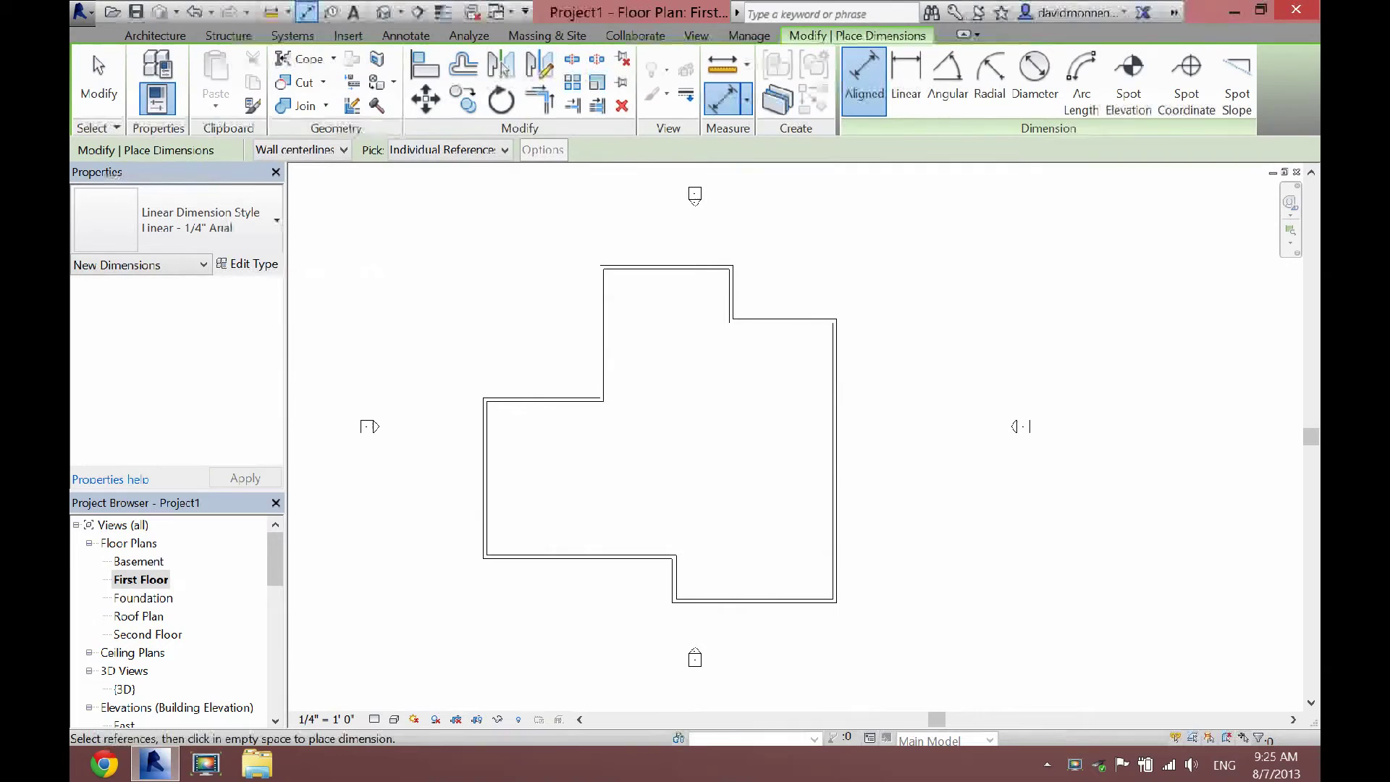
scroll(485, 405, "up", 3)
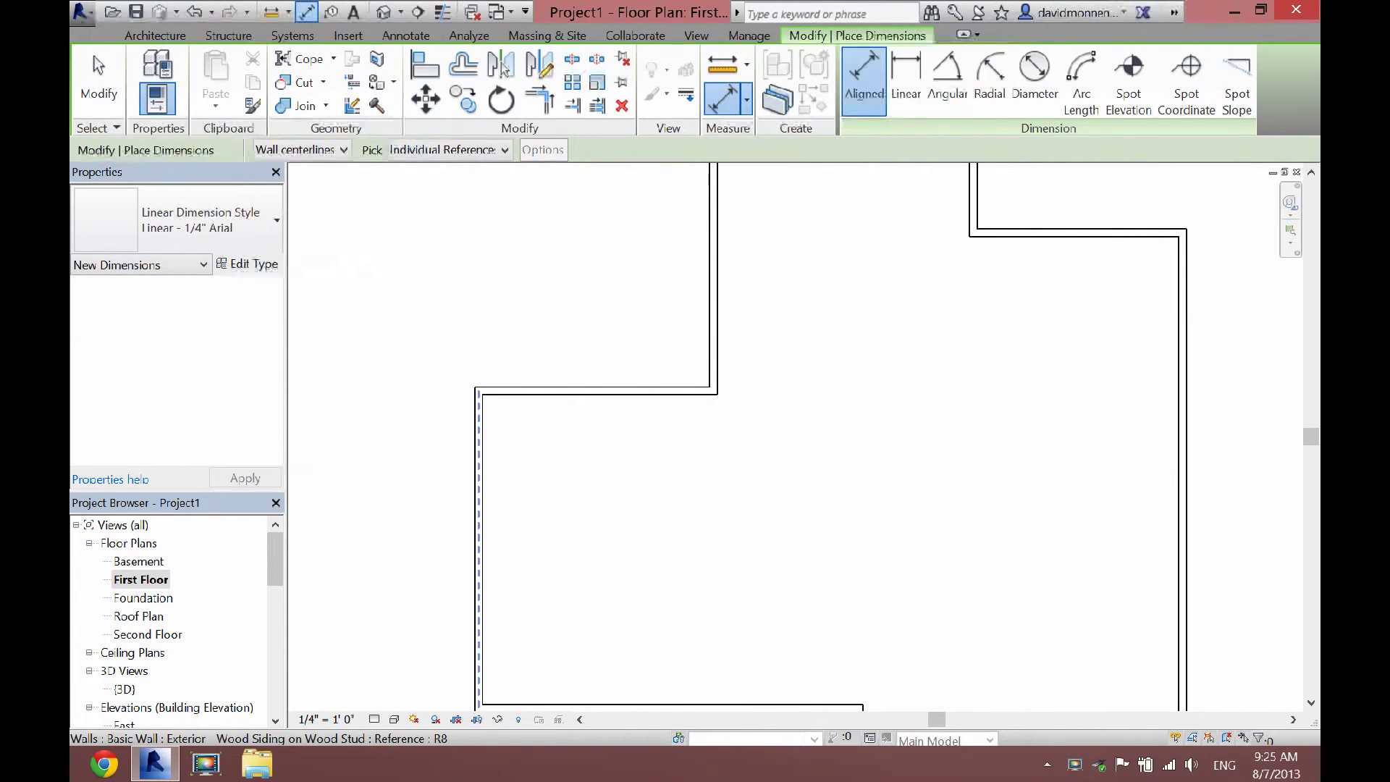
left_click(479, 401)
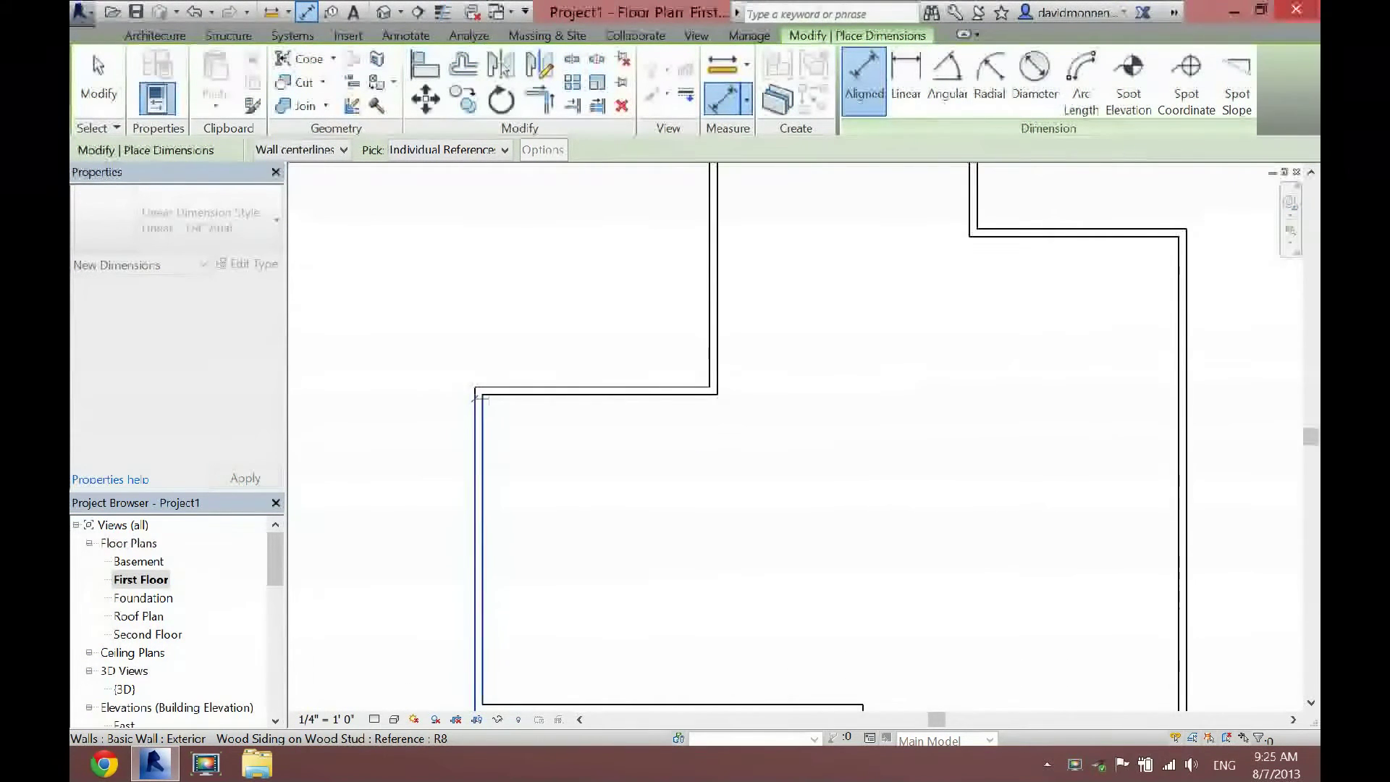
left_click(478, 397)
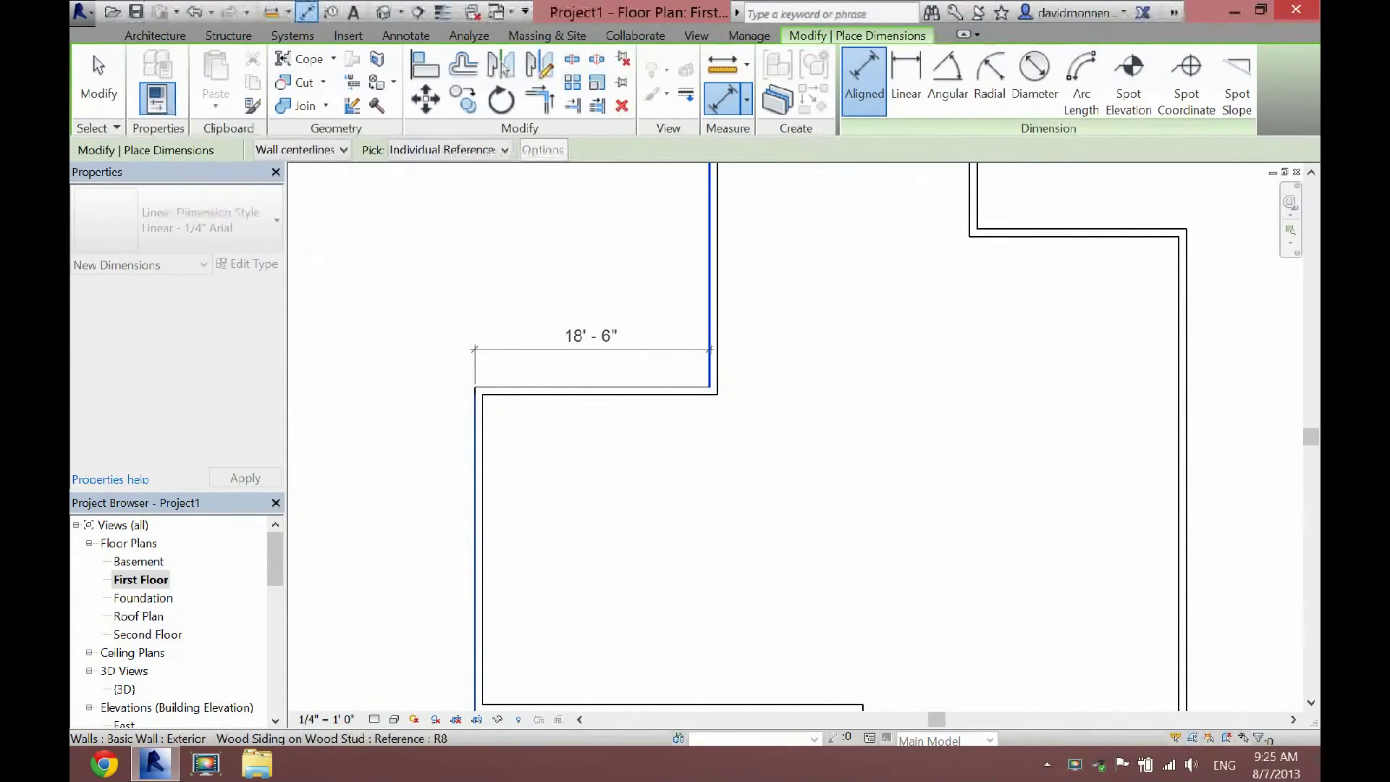
scroll(710, 349, "down", 2)
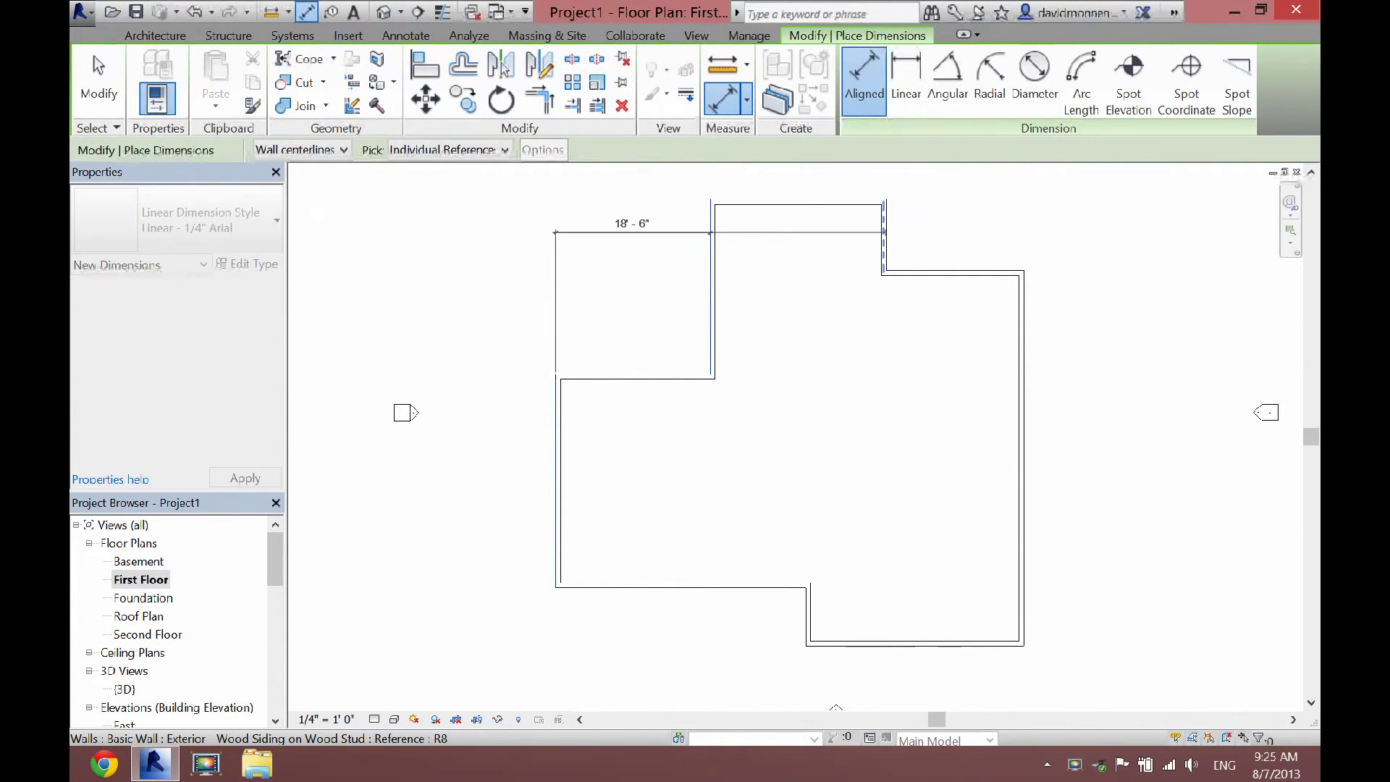
left_click(884, 239)
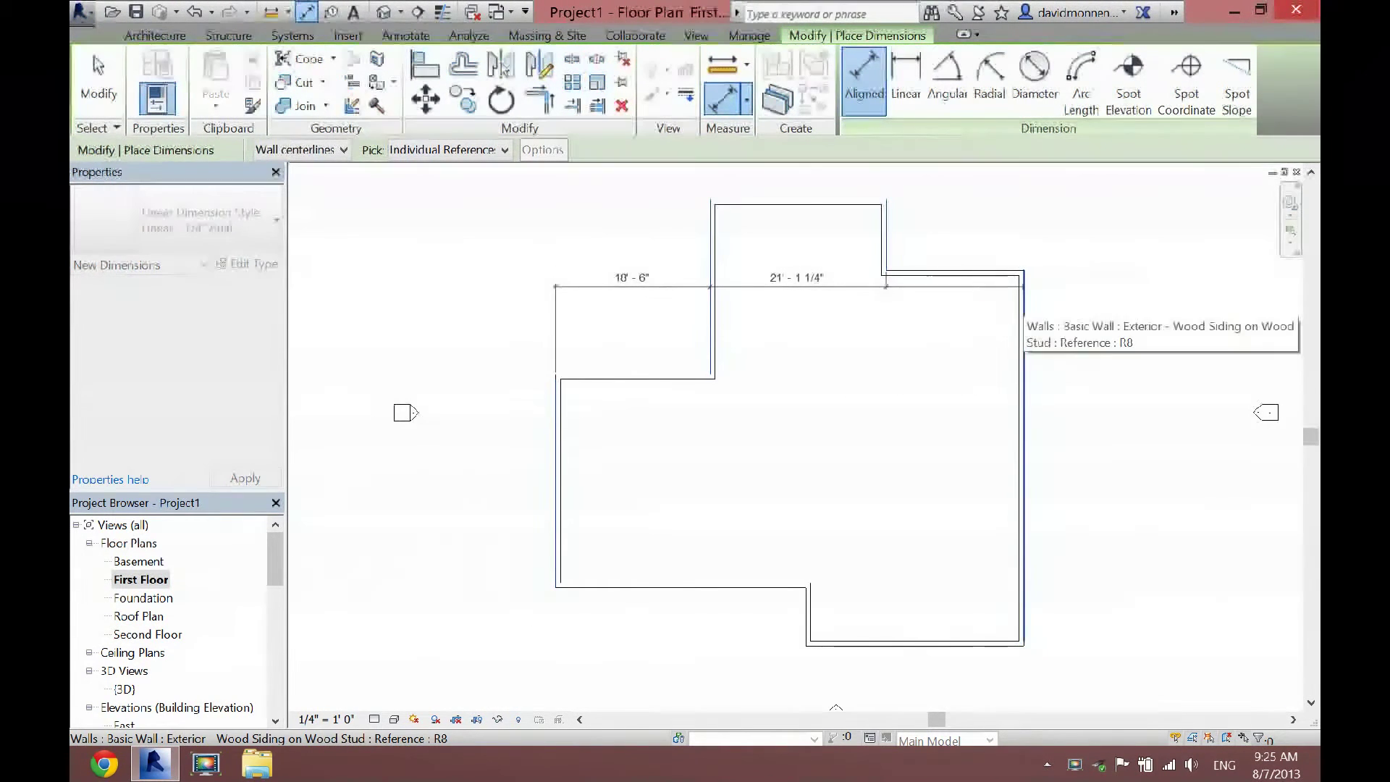
left_click(1023, 288)
left_click(1024, 180)
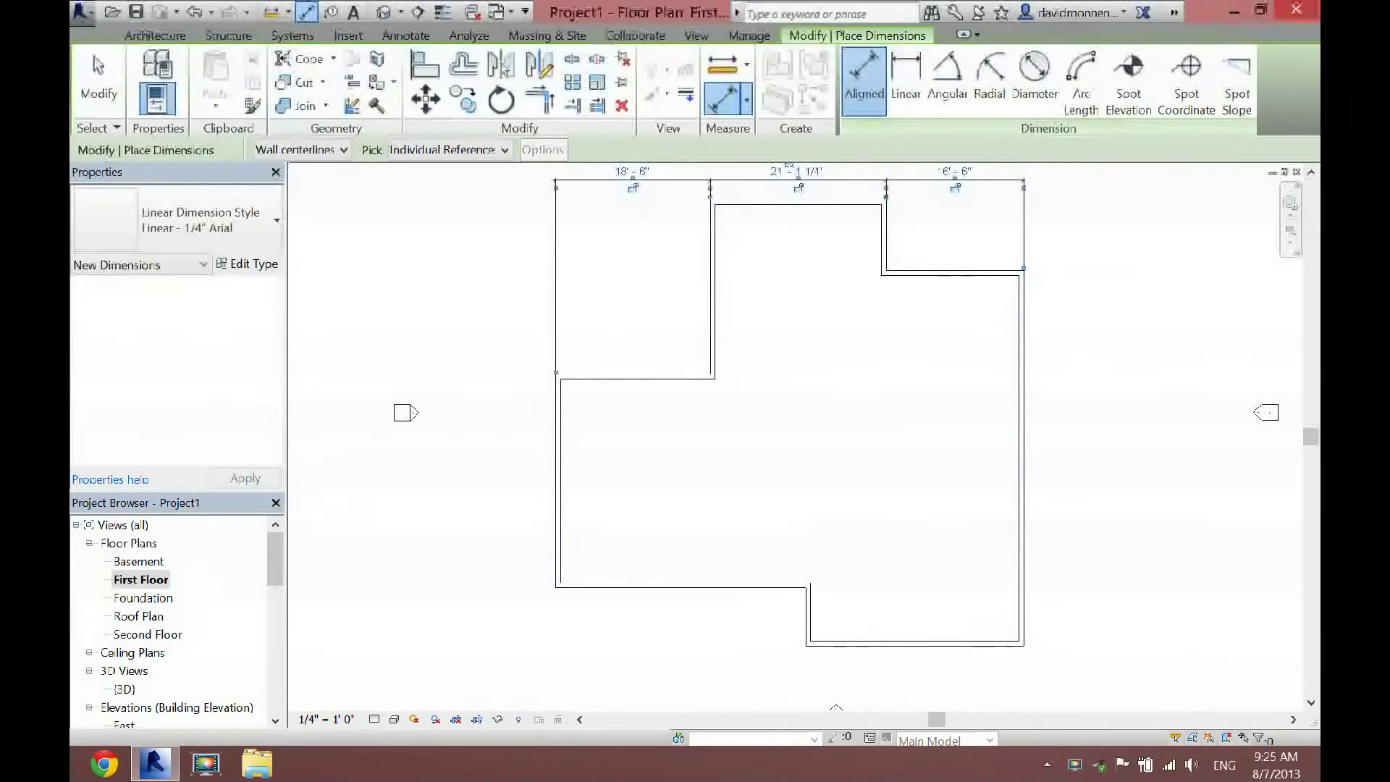
Place an aligned dimension string east of the house from the northernmost wall through the northeast wall to the southernmost wall
key("Tab")
left_click(831, 201)
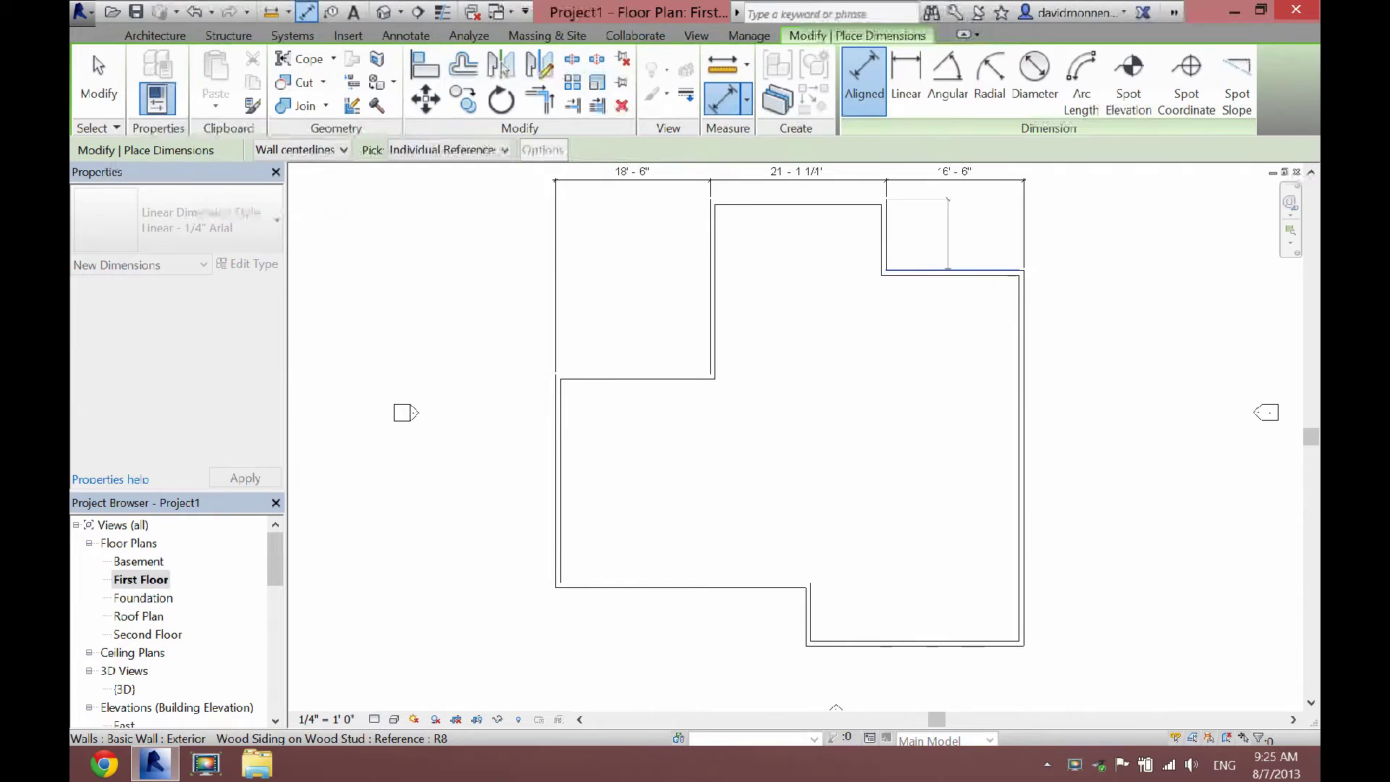
left_click(947, 269)
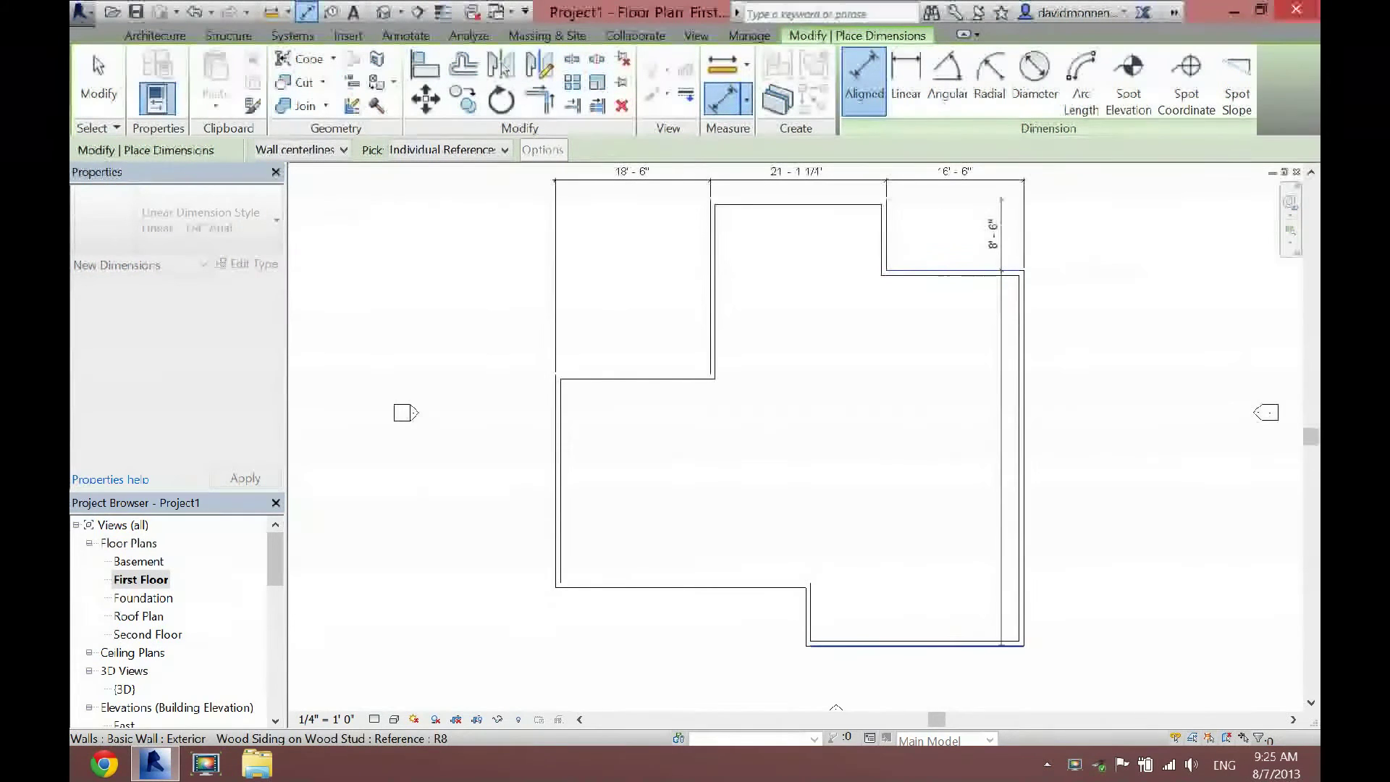
left_click(1001, 643)
left_click(1097, 434)
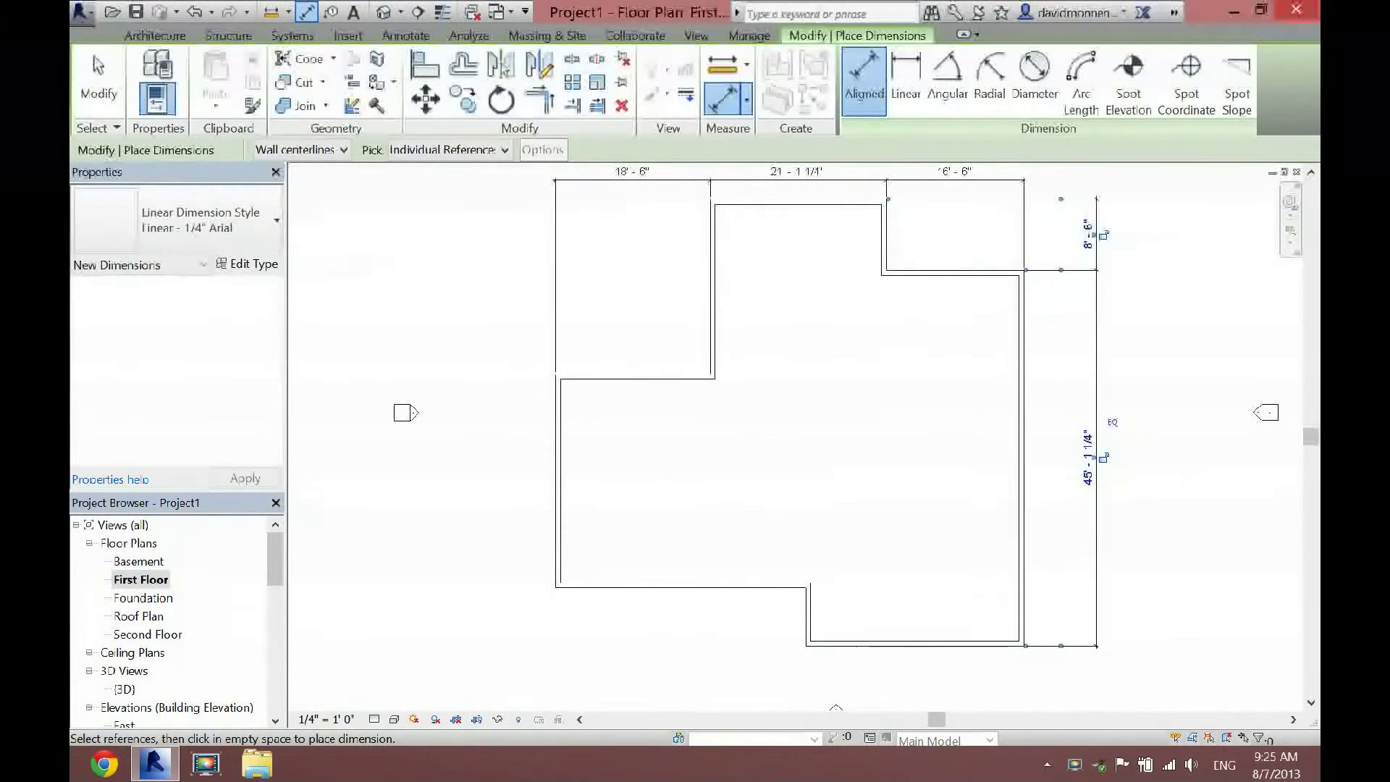
Place an aligned dimension string south of the house from the east wall through the short south jog wall to the west wall
key("Tab")
left_click(1024, 605)
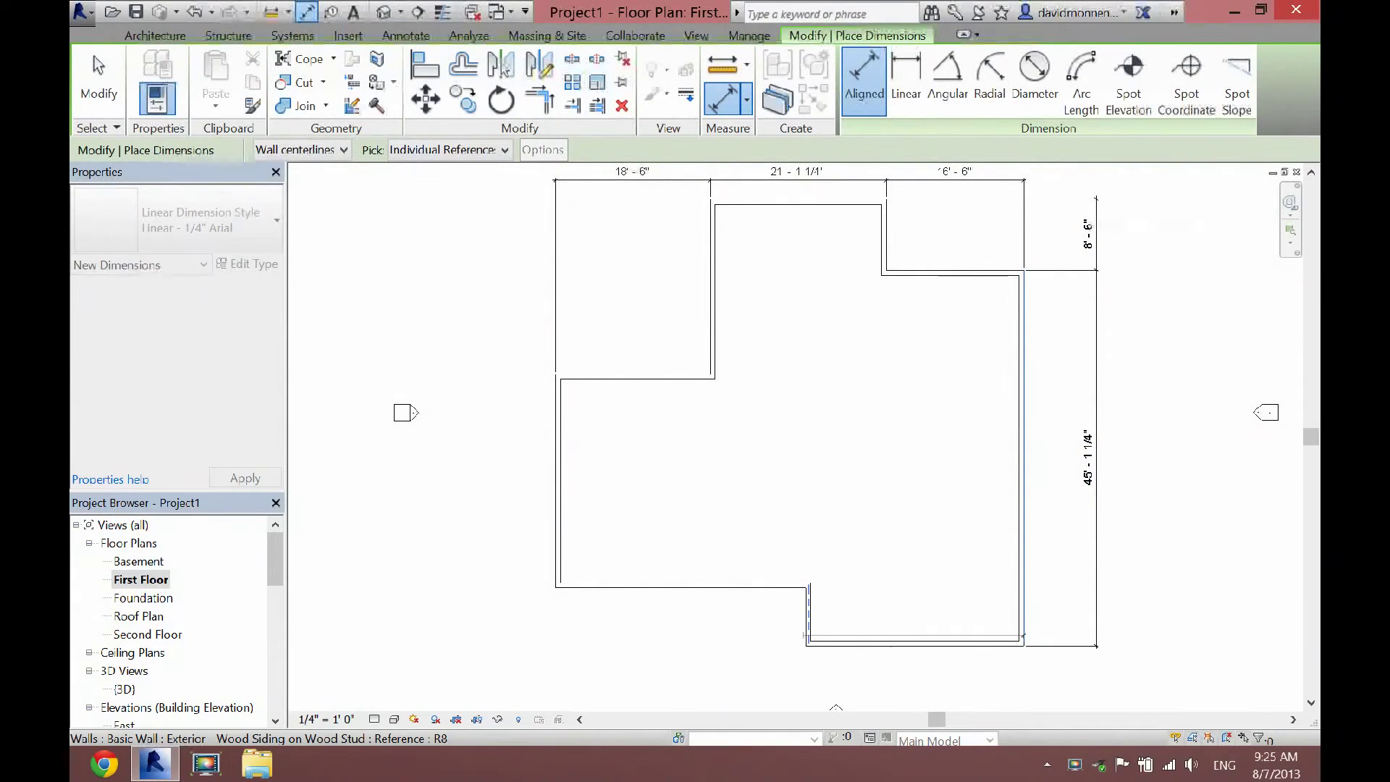
left_click(808, 615)
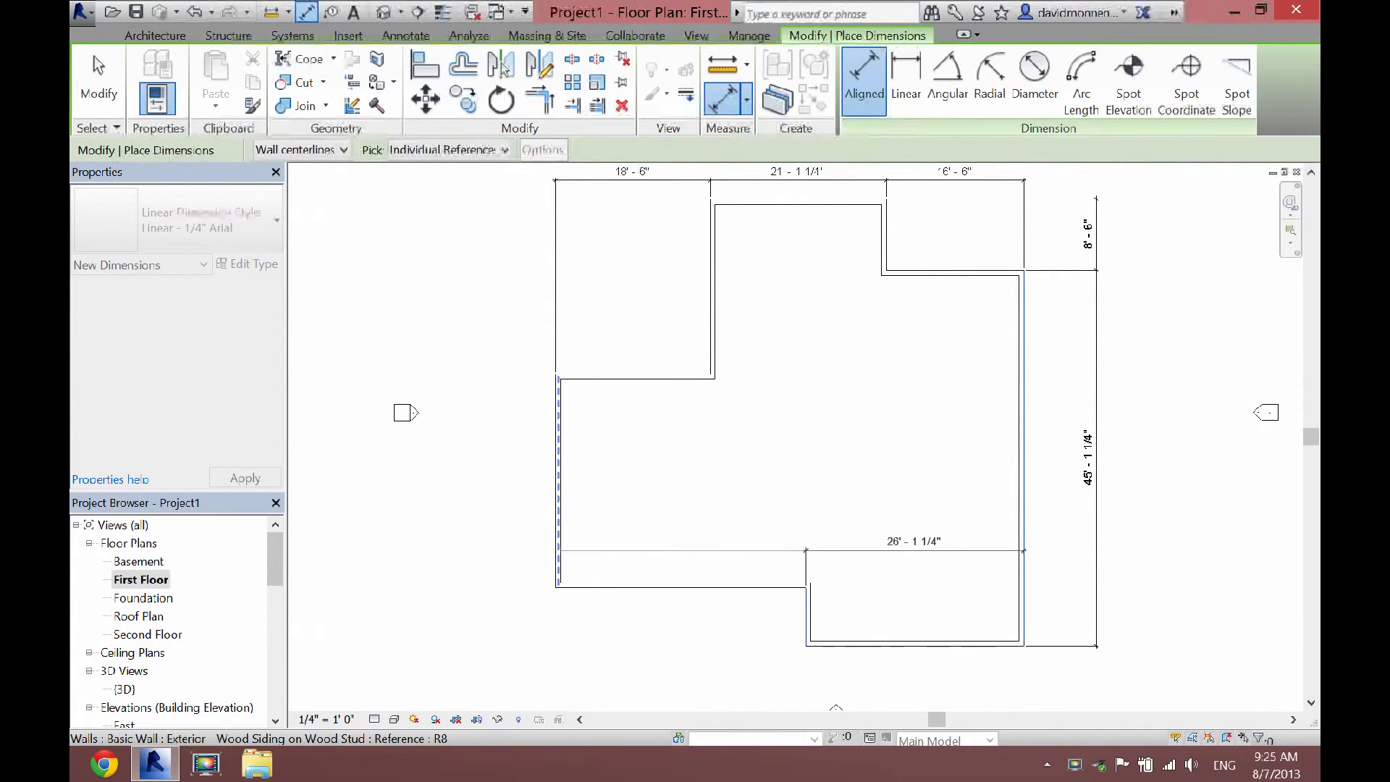
left_click(558, 565)
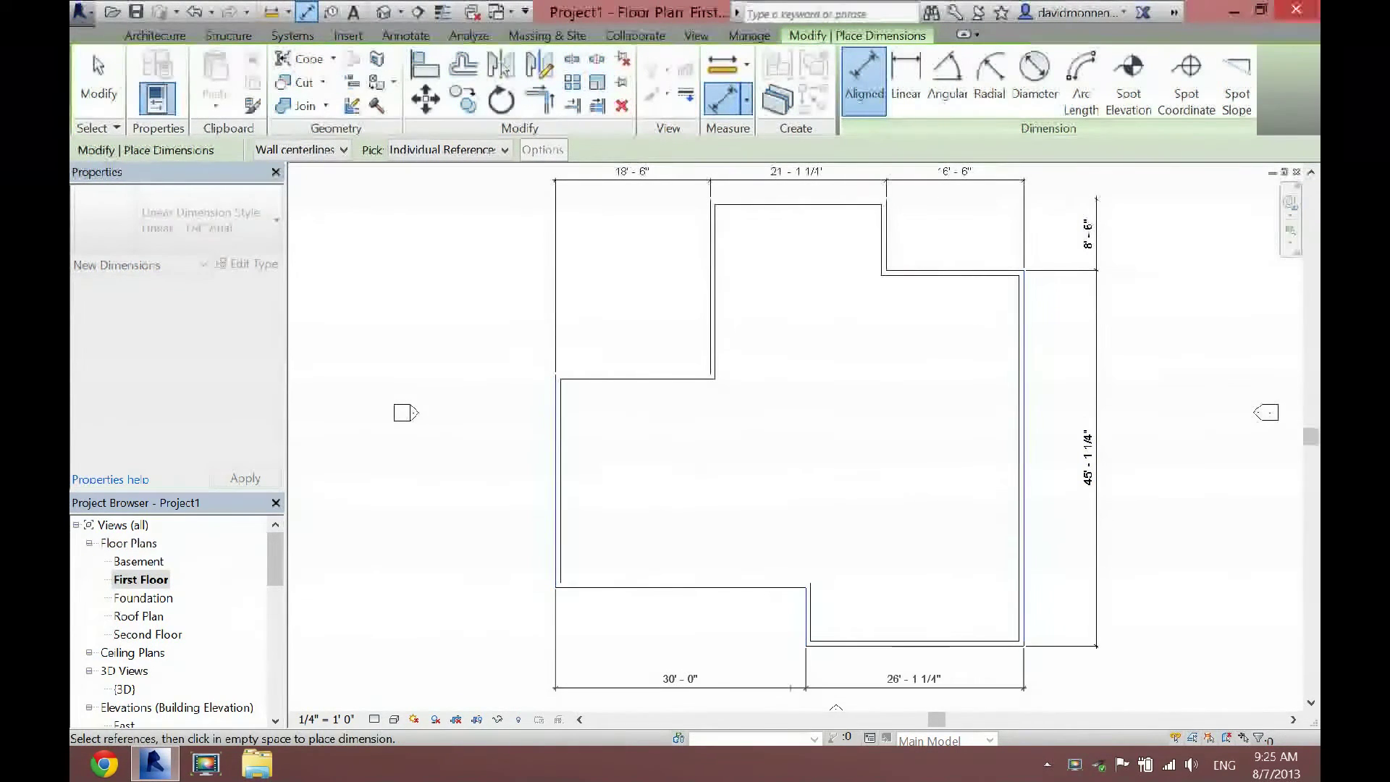
left_click(836, 707)
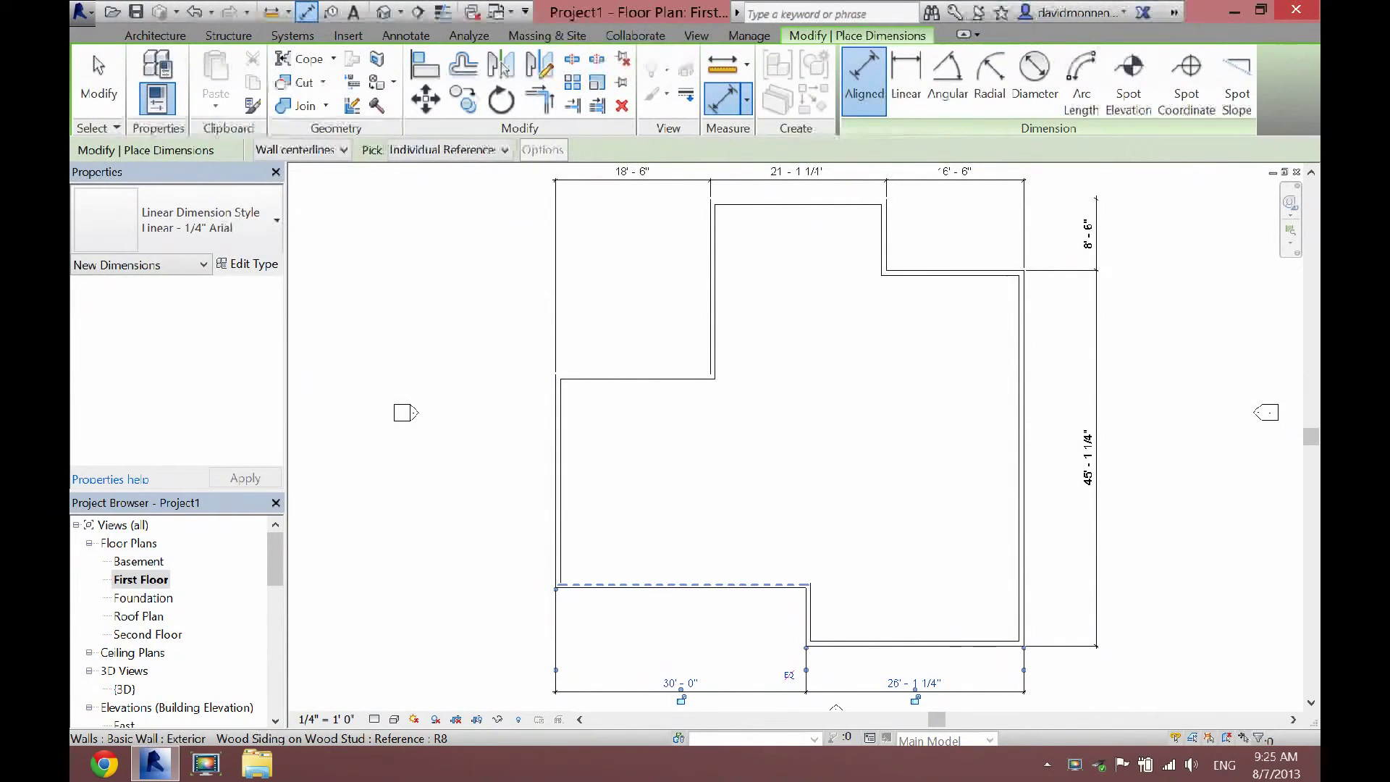
Place an aligned dimension string west of the house through the southernmost, southwest, northwest and northernmost walls, and end dimensioning
left_click(821, 645)
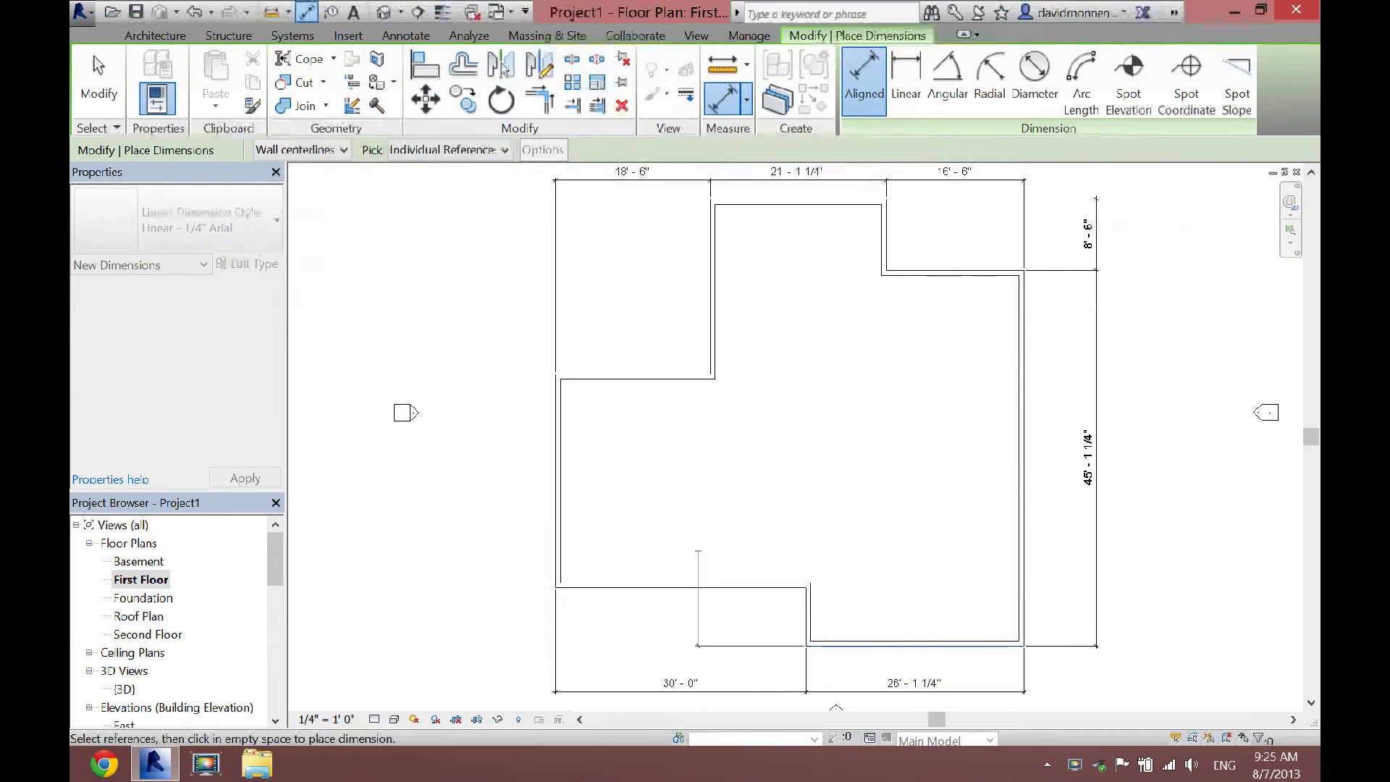
left_click(687, 587)
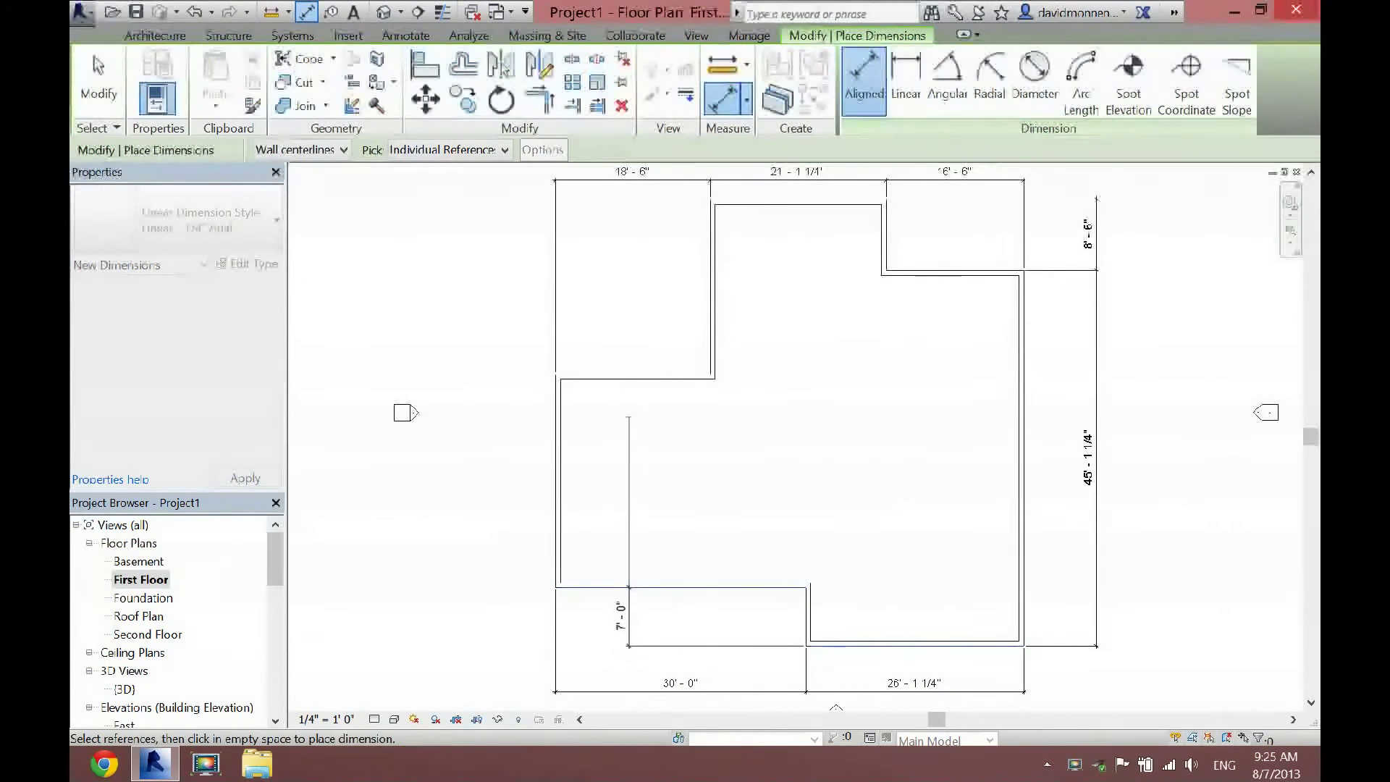
left_click(616, 377)
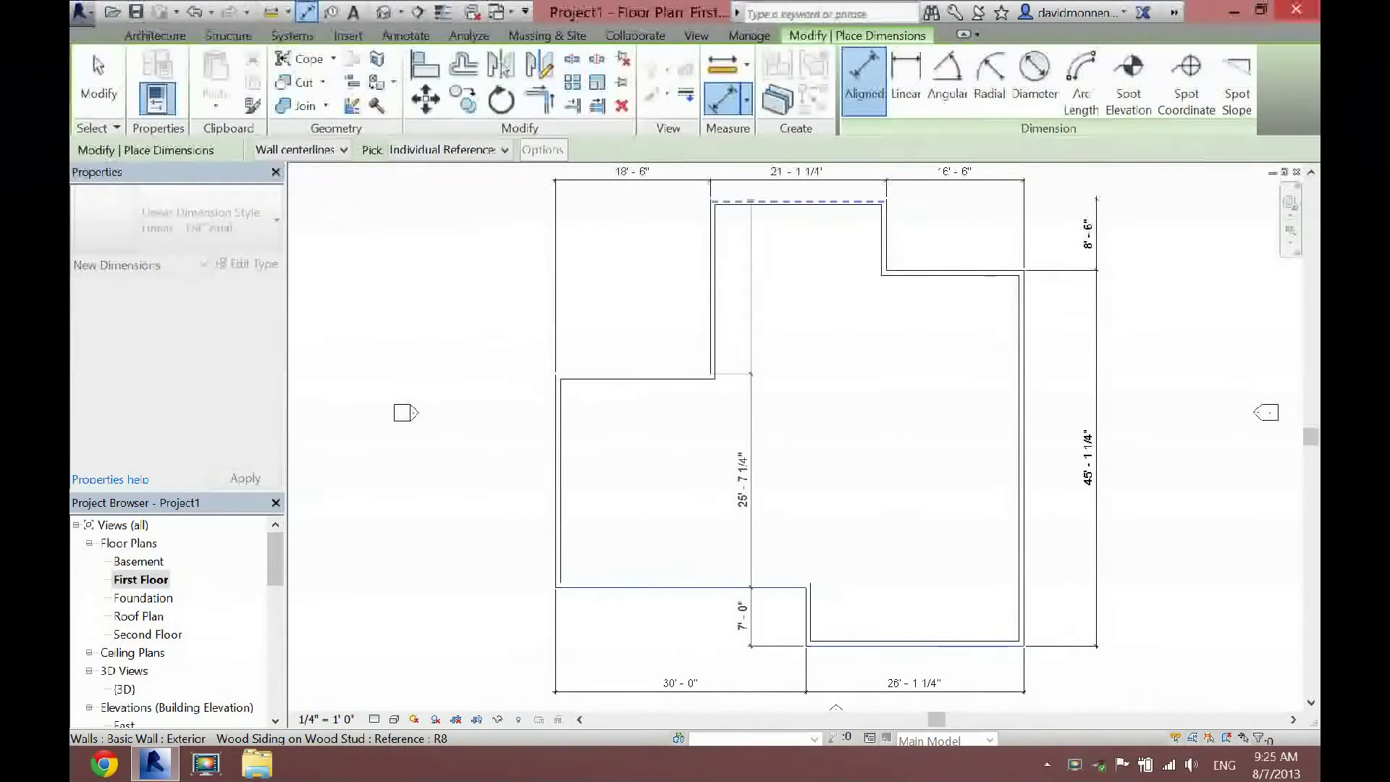
right_click(751, 201)
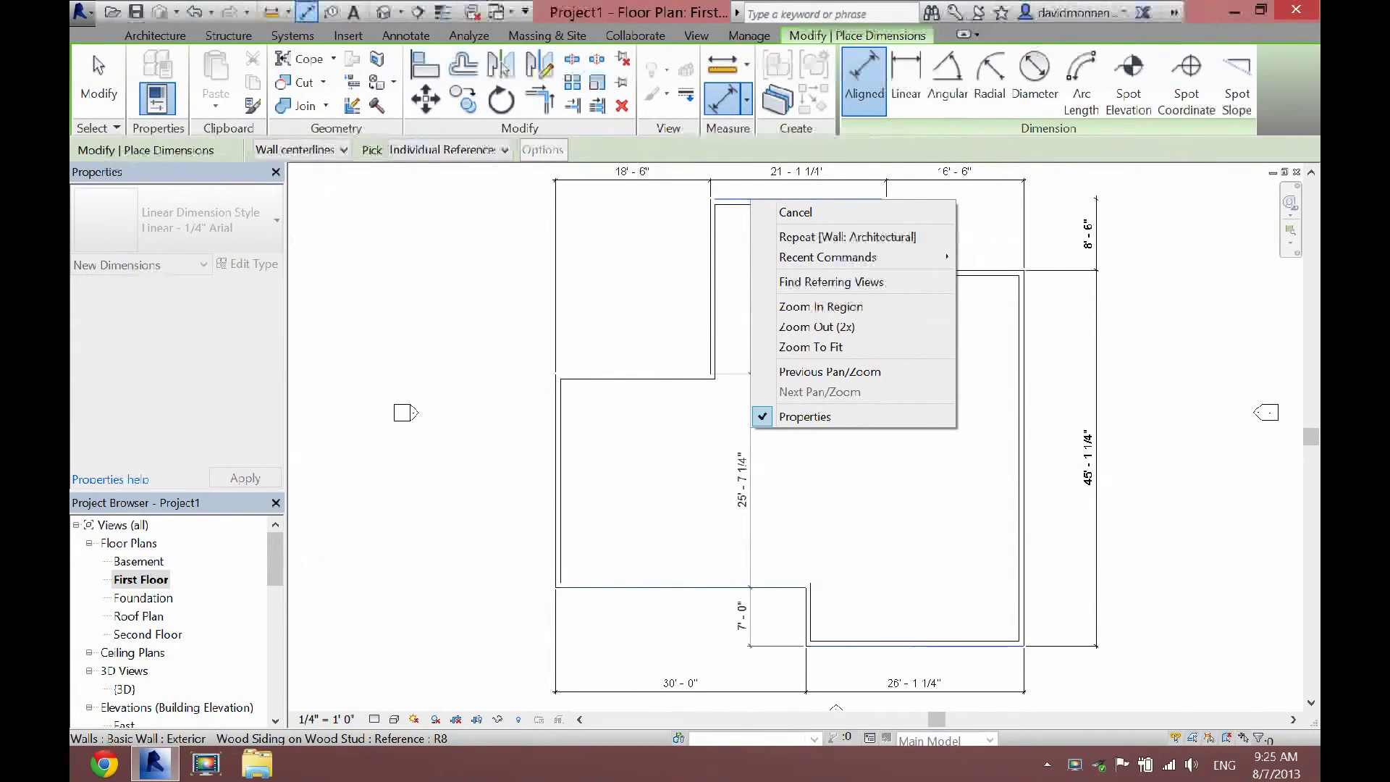
key("Escape")
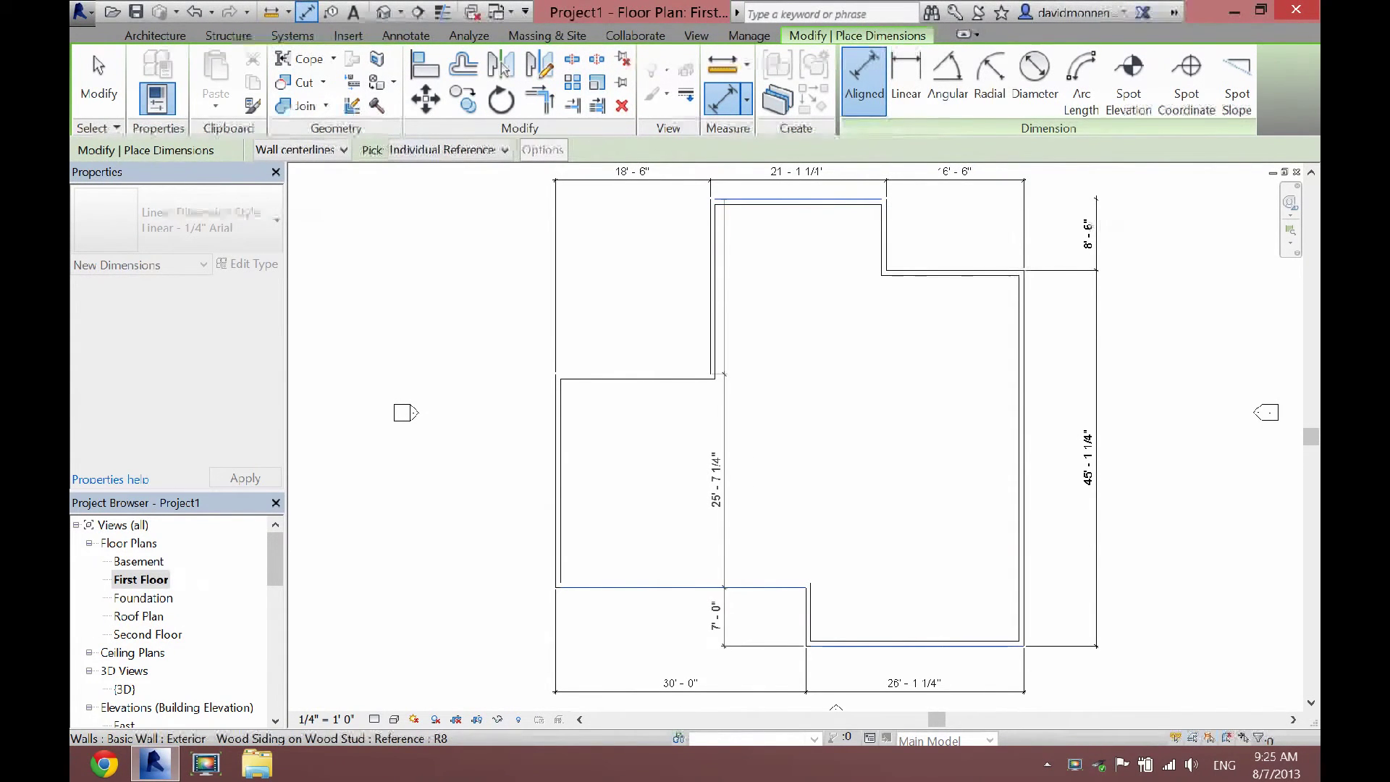
left_click(724, 200)
left_click(467, 290)
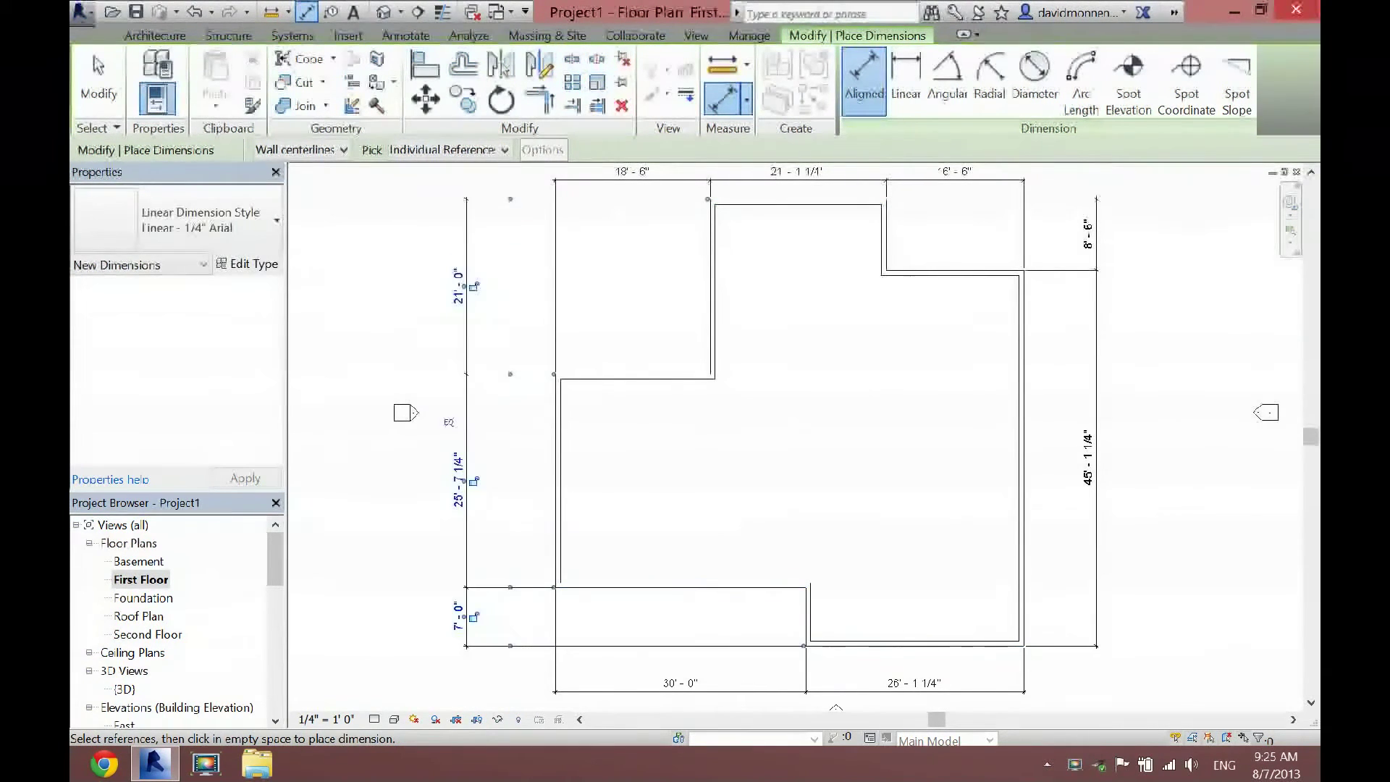
key("Escape")
key("Escape")
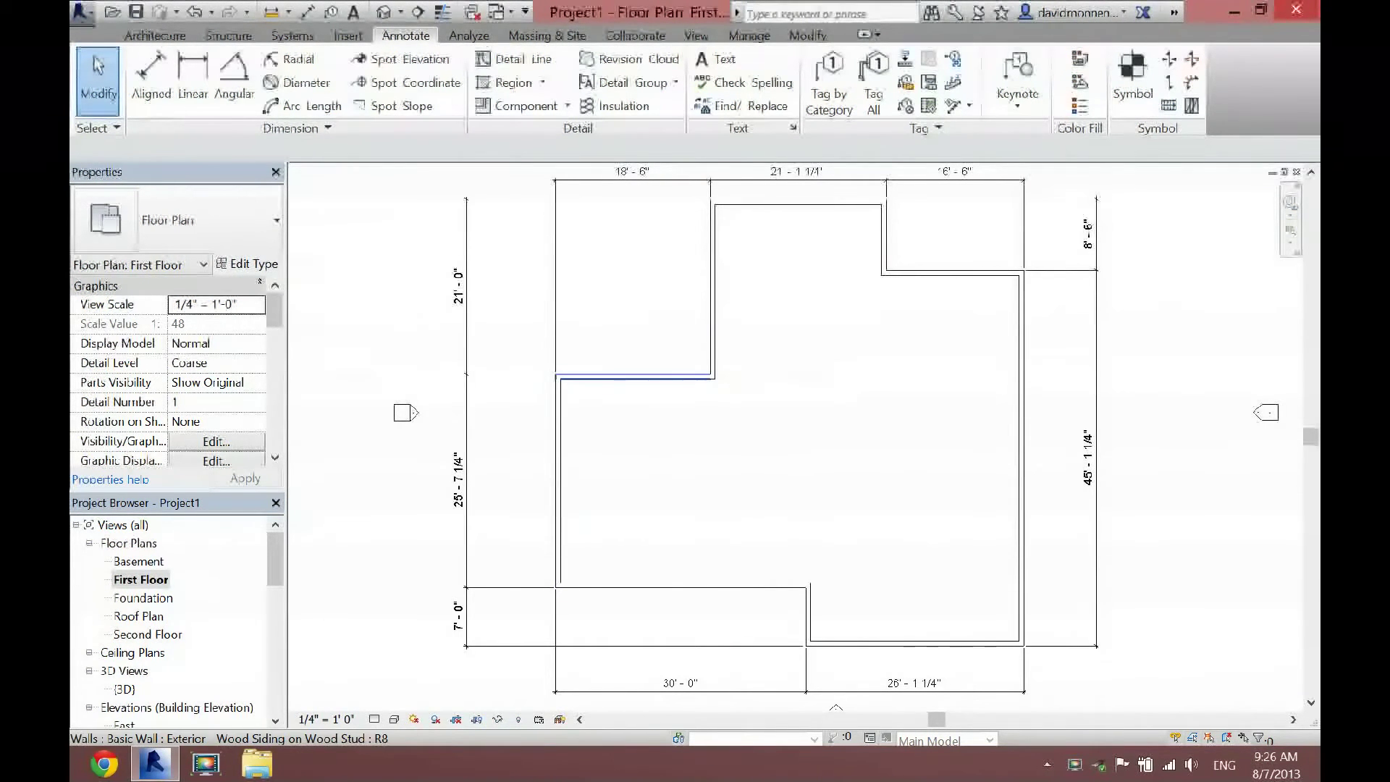
Move the northwest wall by setting its dimension to the northernmost wall to 15'-0"
left_click(636, 377)
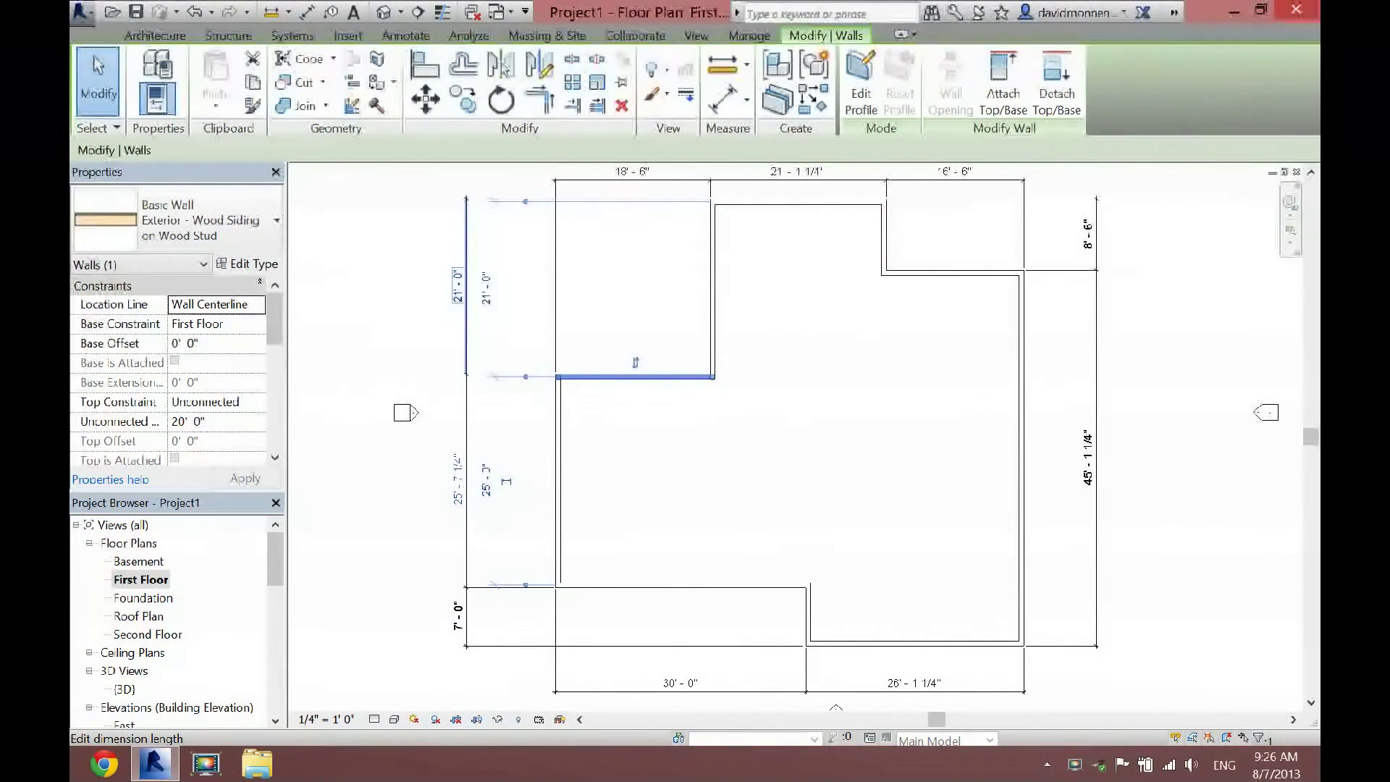
left_click(457, 286)
type("15")
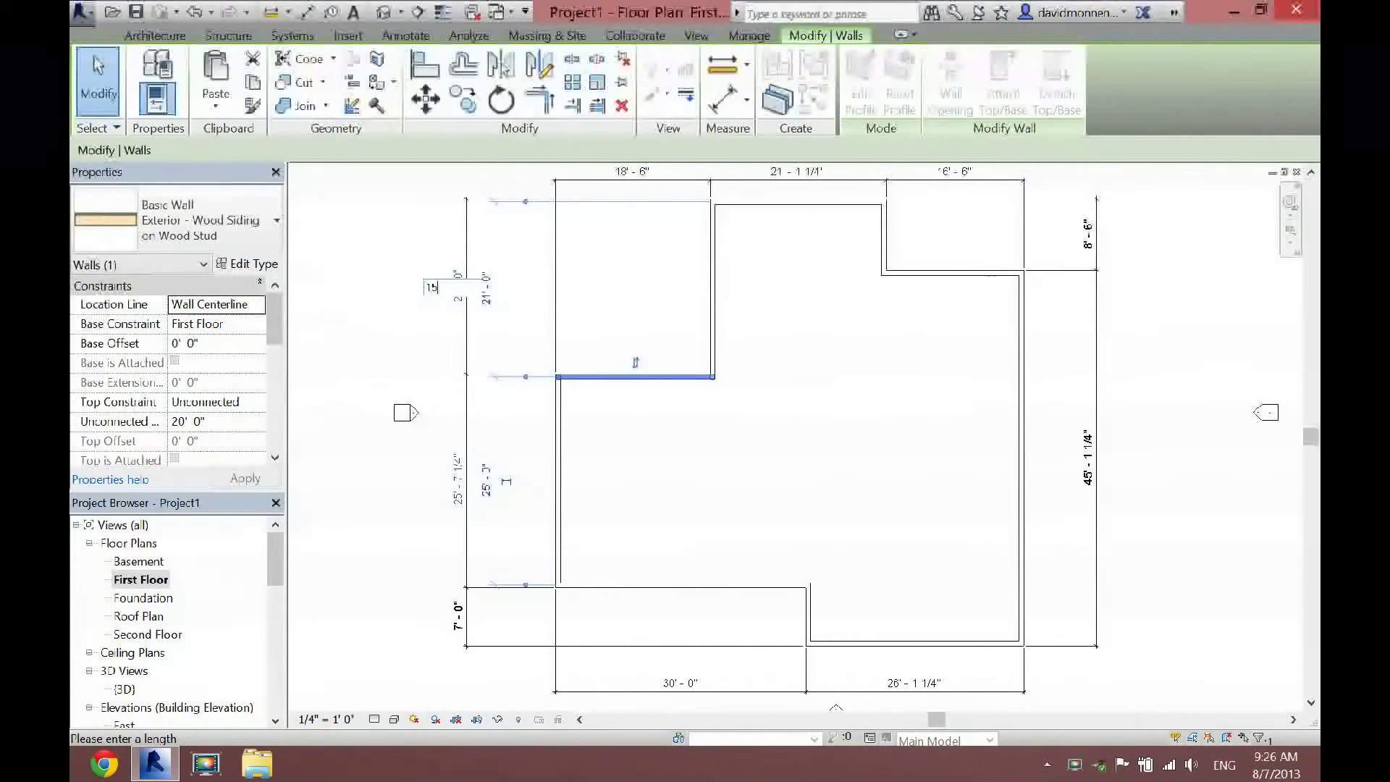
key("Return")
key("Escape")
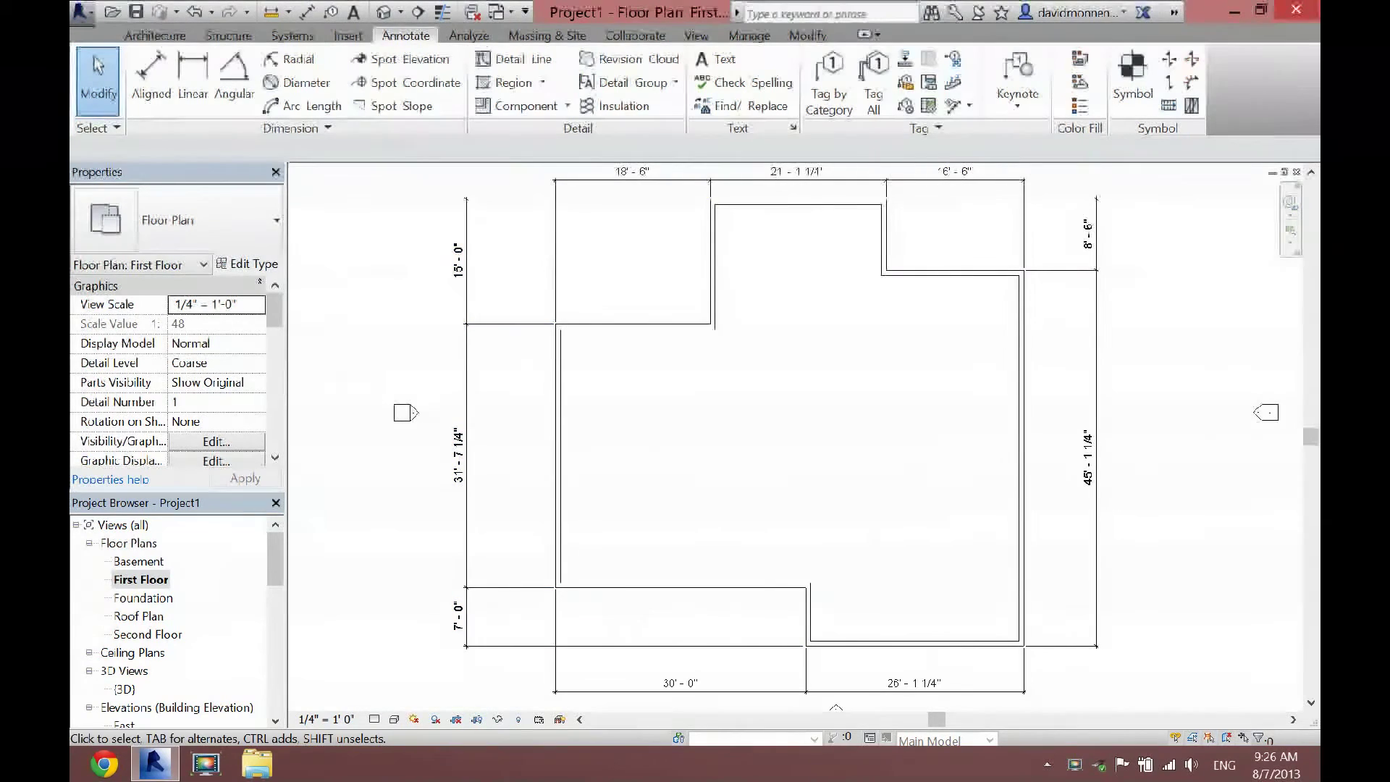
Move the southwest wall by setting its dimension from the northwest wall to 30'-0"
right_click(620, 586)
key("Escape")
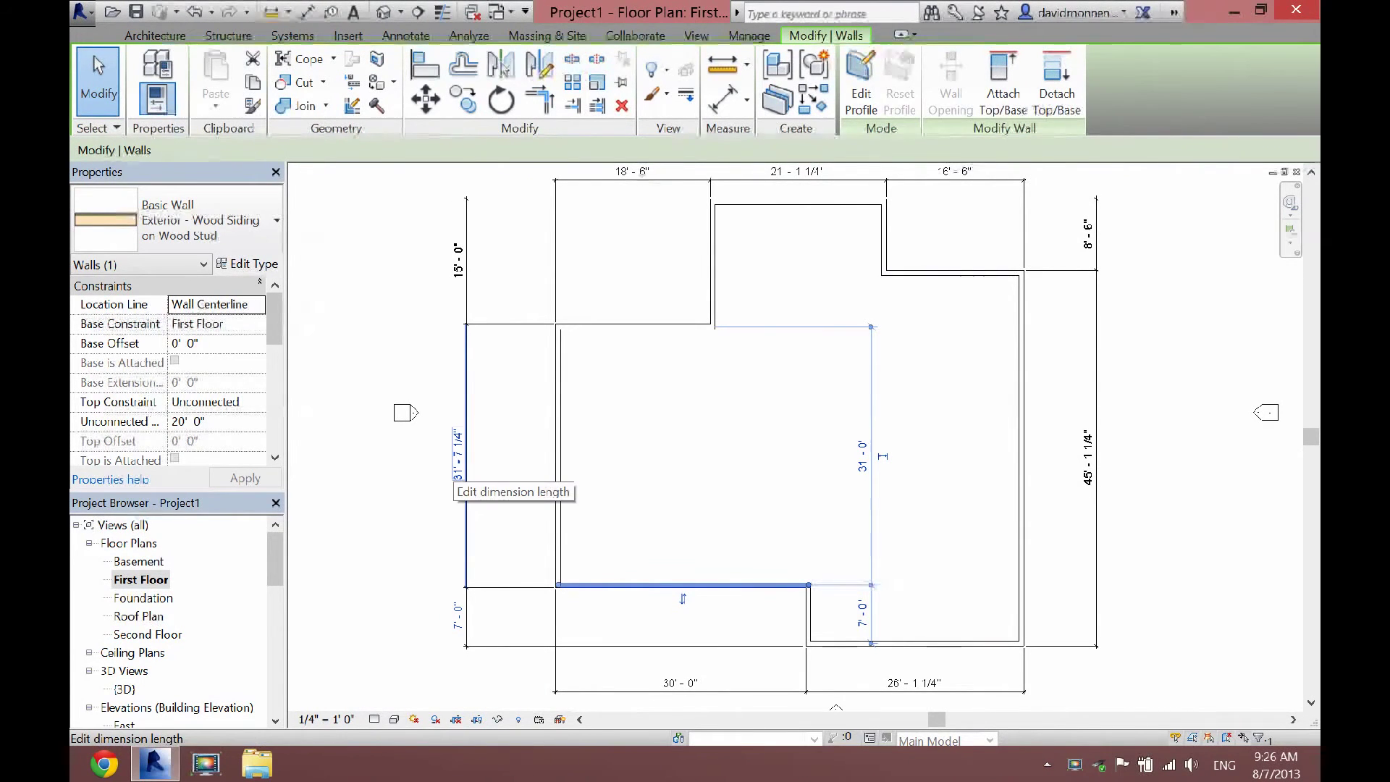
left_click(457, 455)
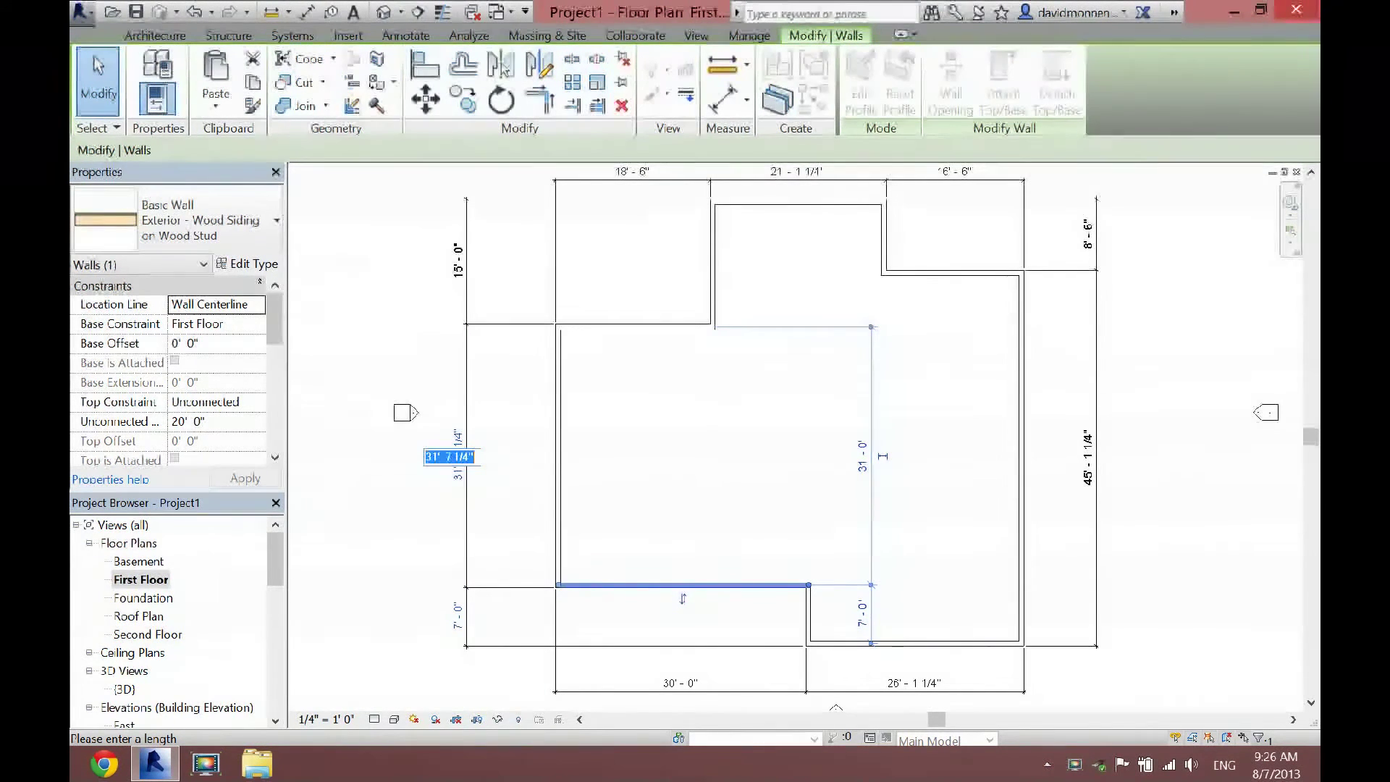
type("30")
key("Return")
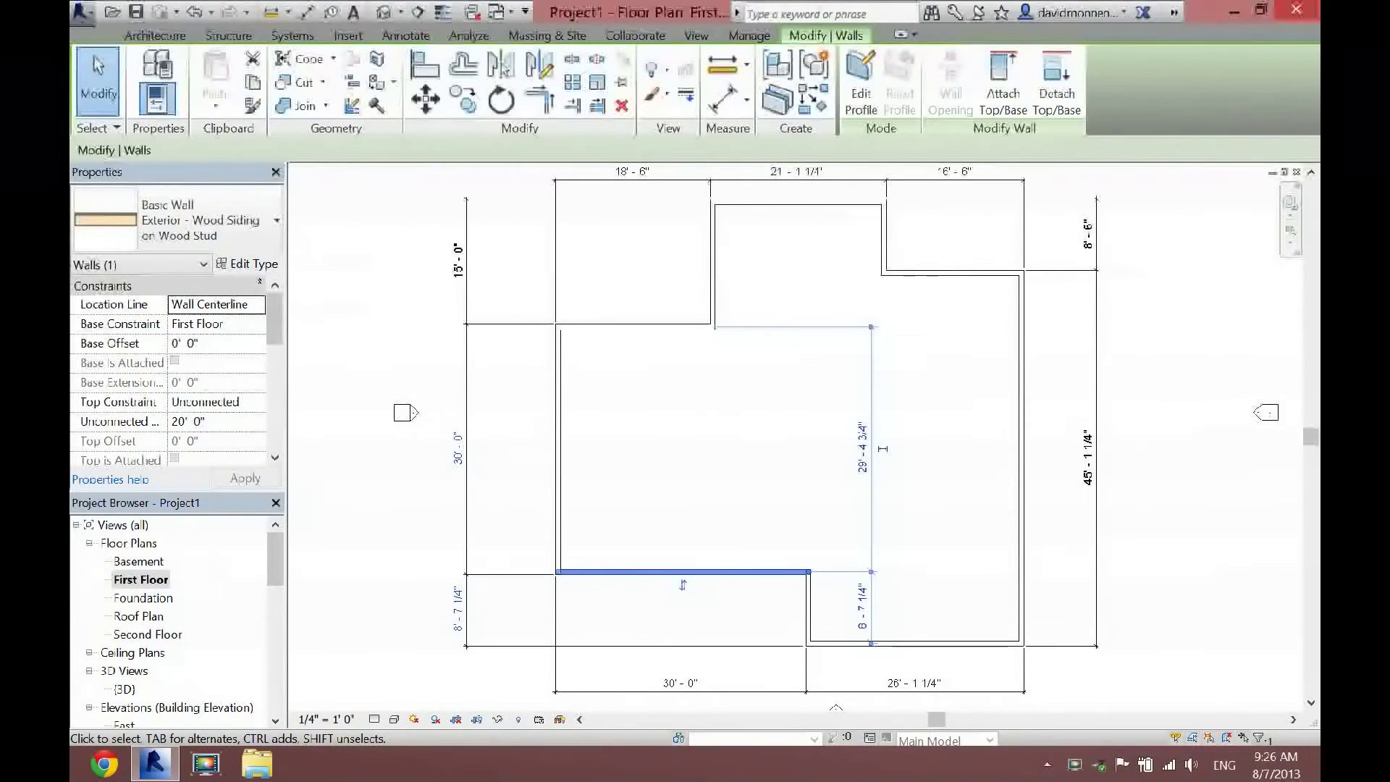
right_click(723, 631)
key("Escape")
Move the southernmost wall by setting its dimension from the southwest wall to 4'-0"
left_click(915, 643)
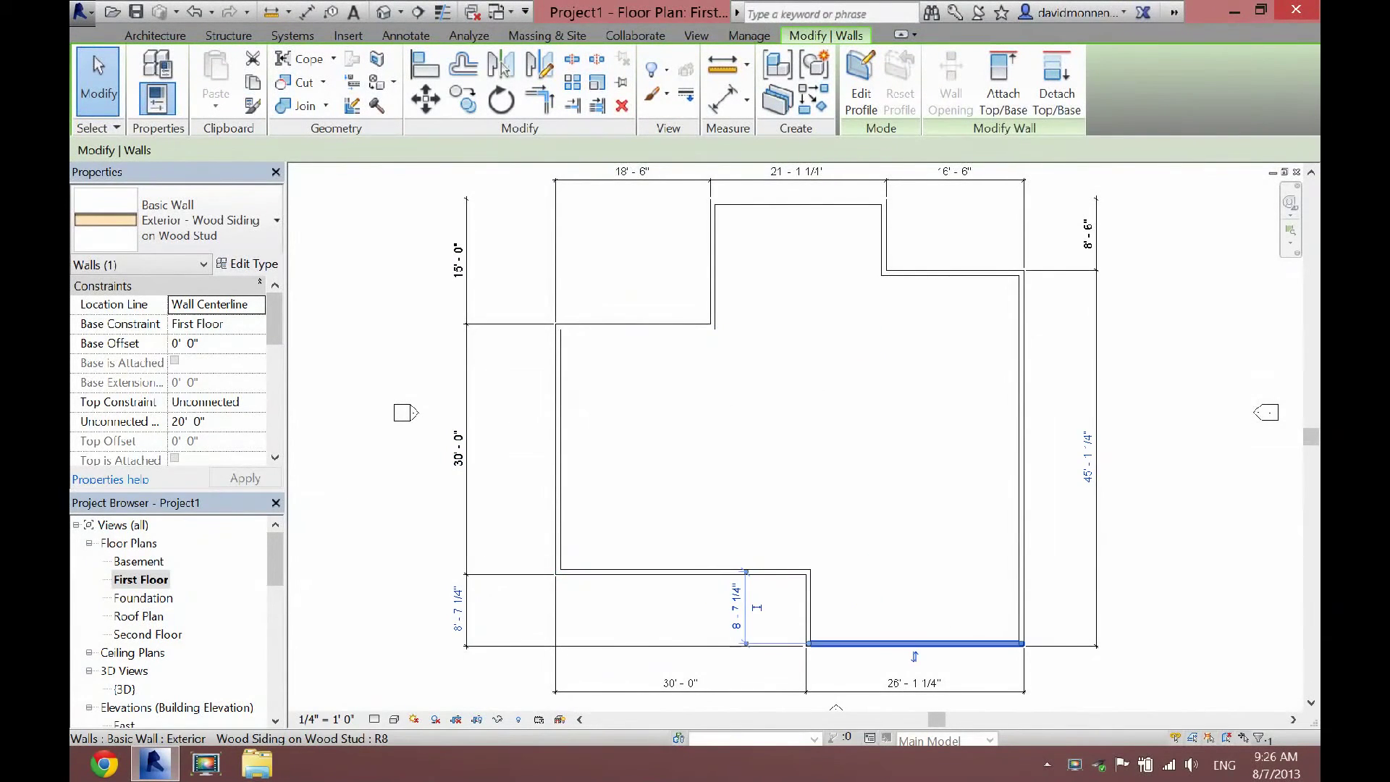
left_click(458, 609)
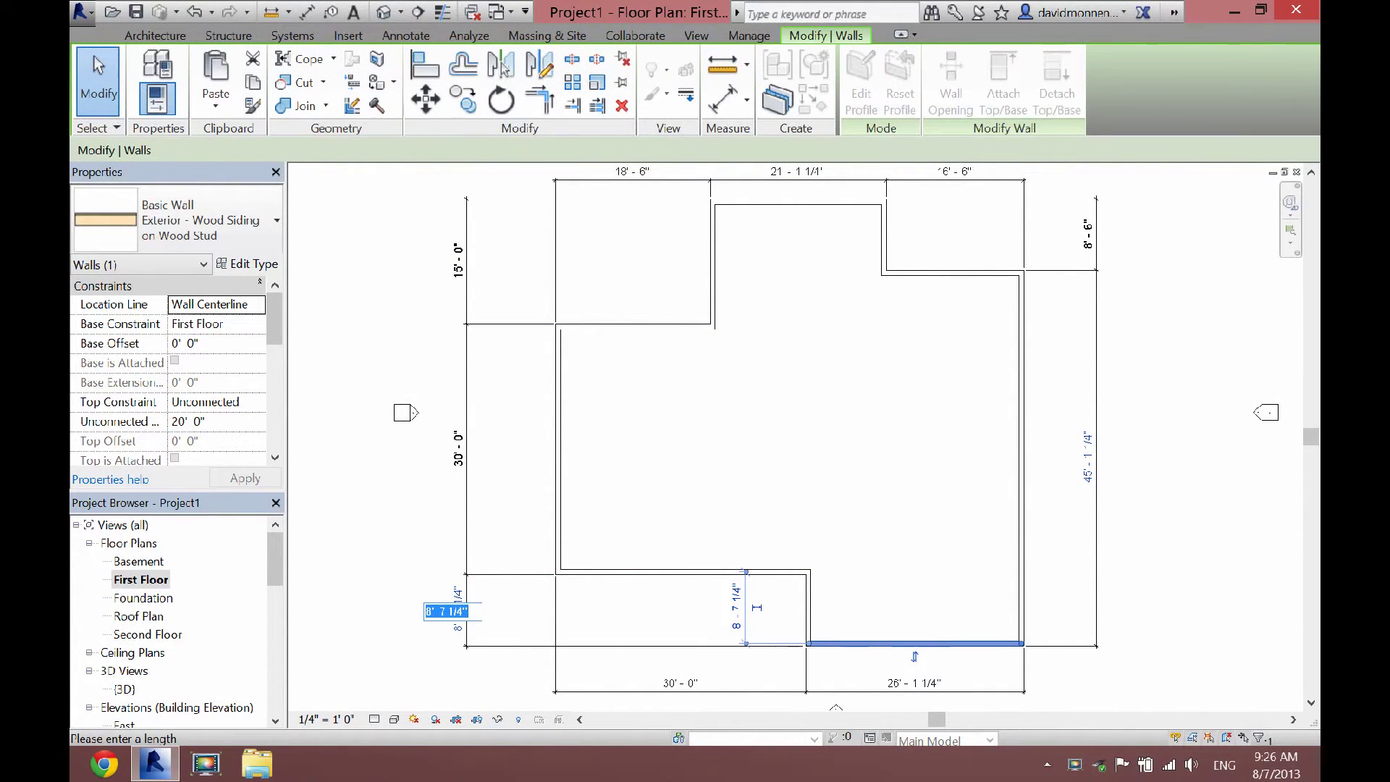
type("4")
key("Return")
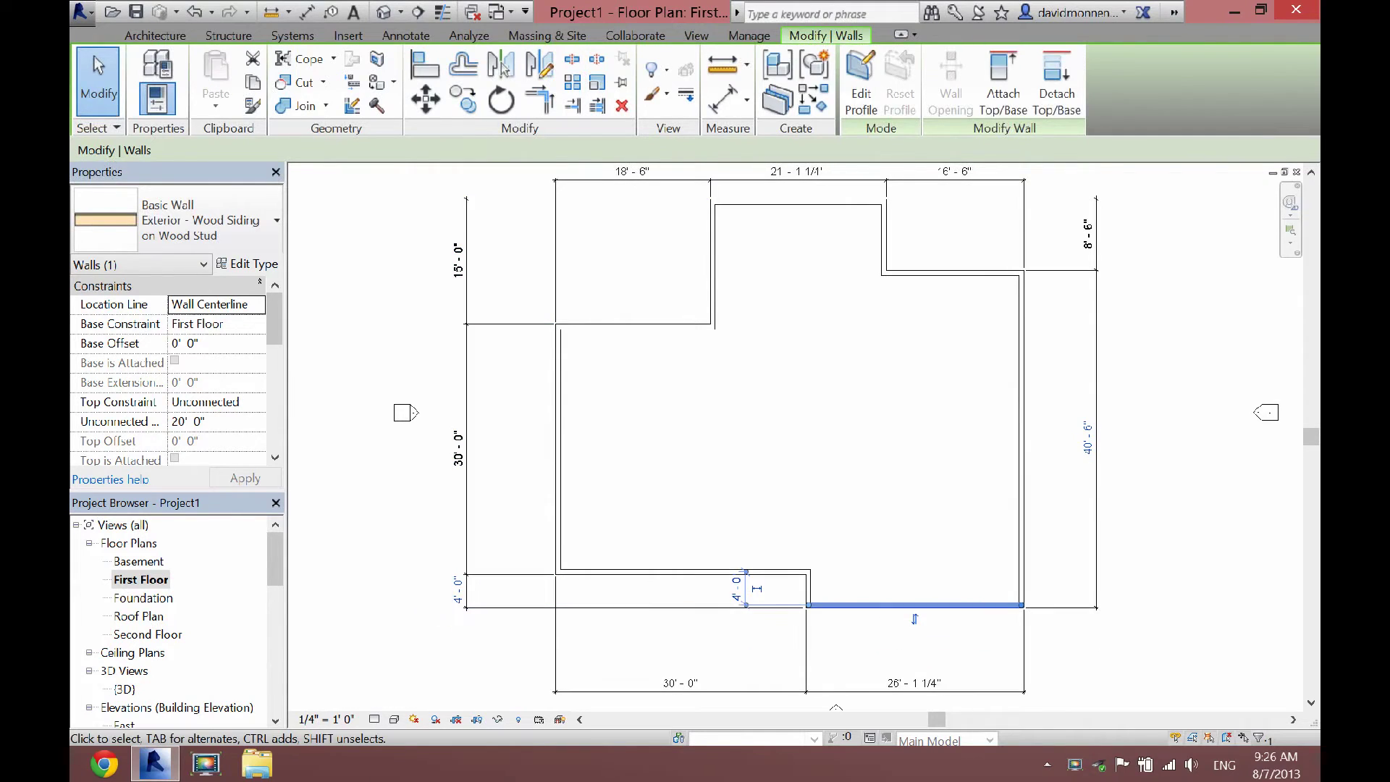
key("Escape")
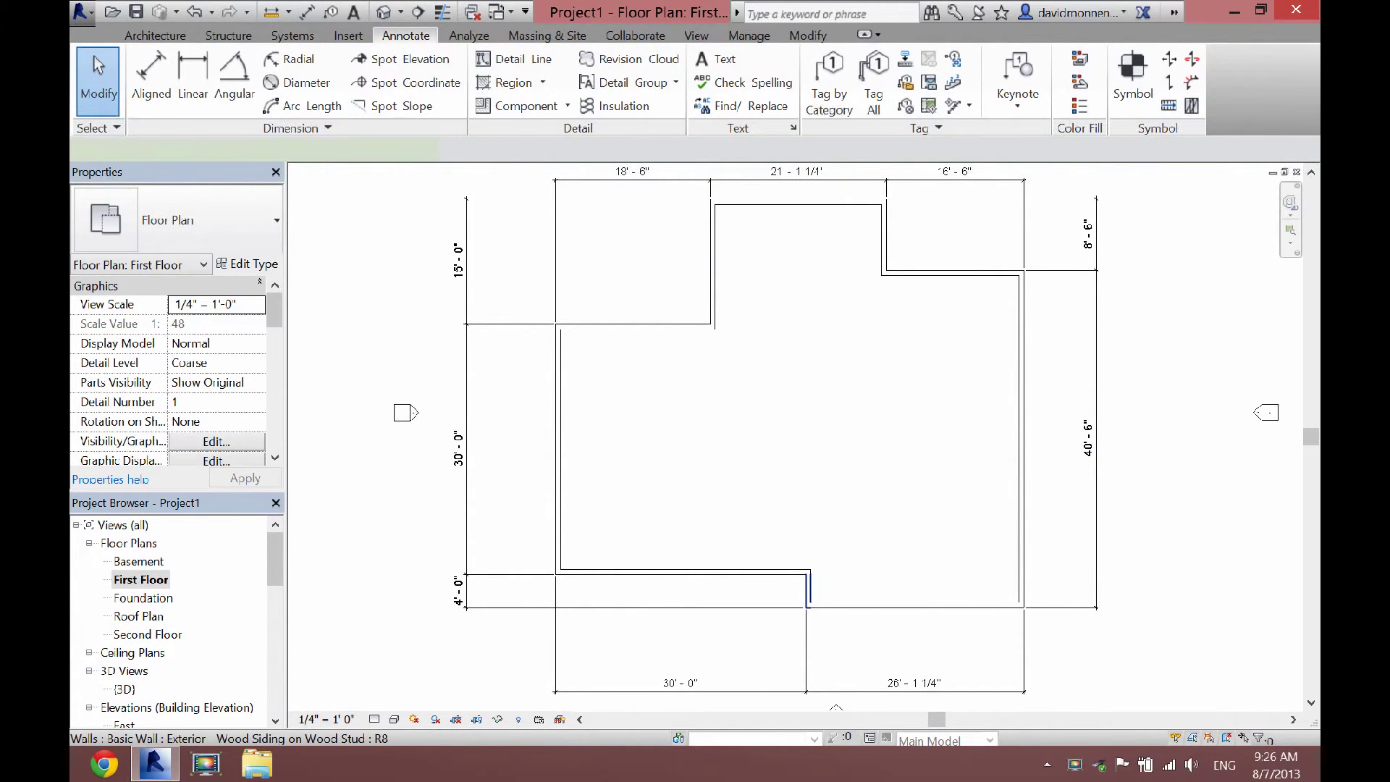
Move the short south jog wall by setting its dimension from the west wall to 20'-0"
left_click(809, 588)
left_click(681, 682)
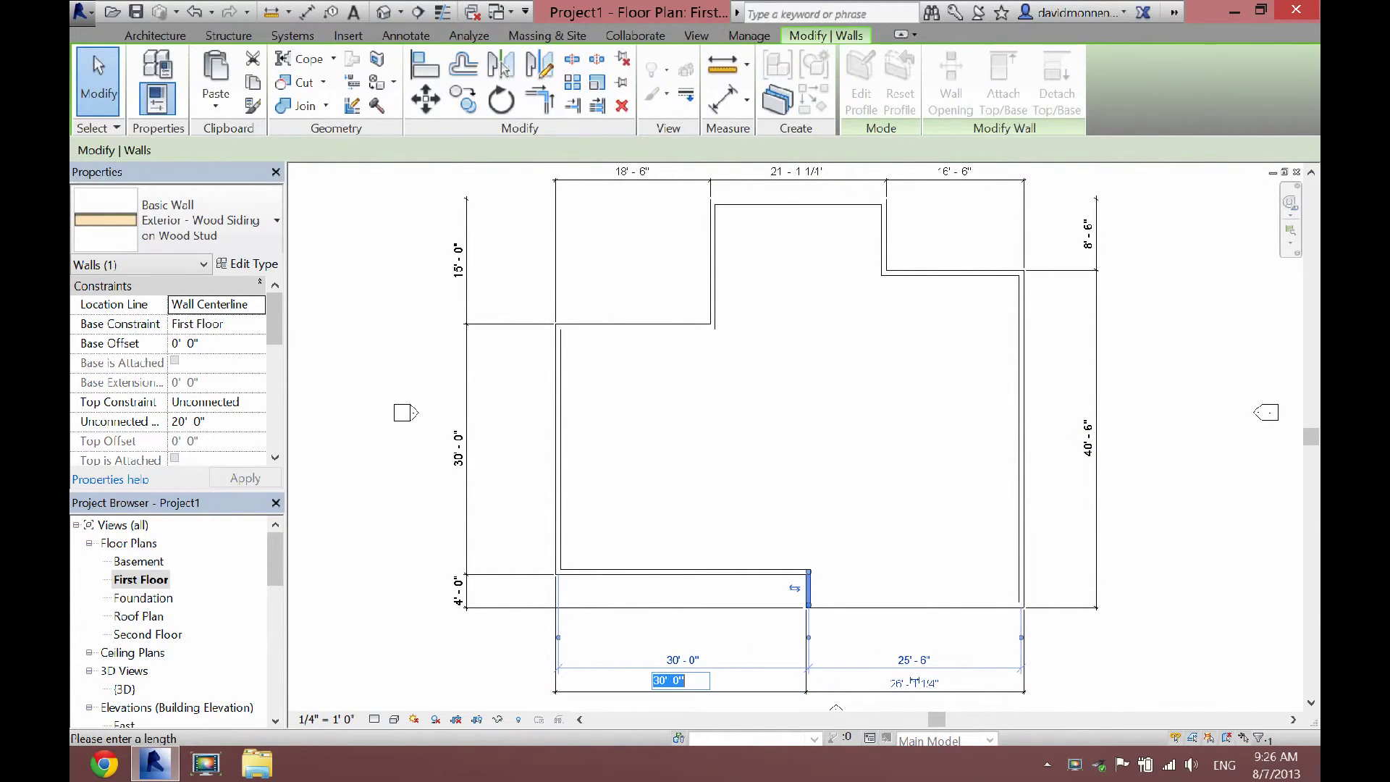
type("20")
key("Return")
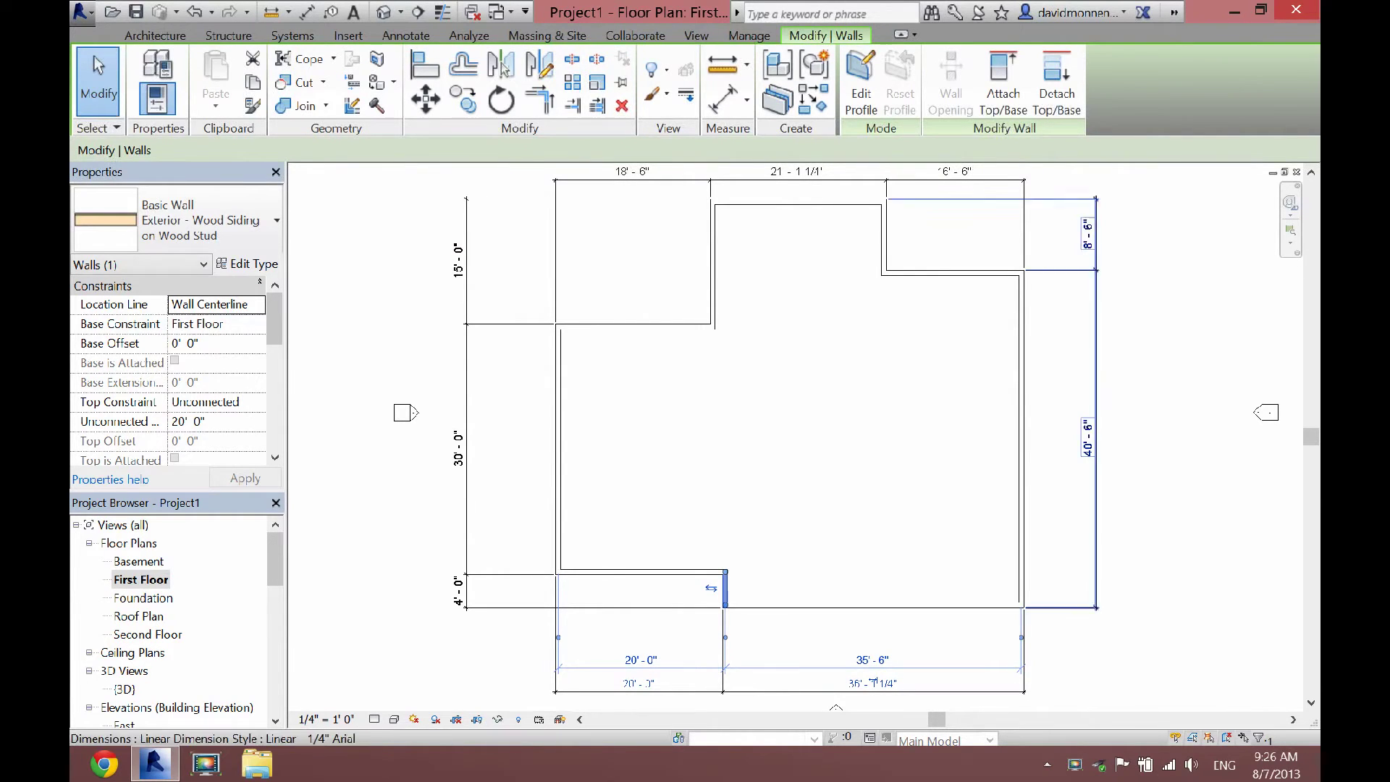
right_click(1074, 254)
key("Escape")
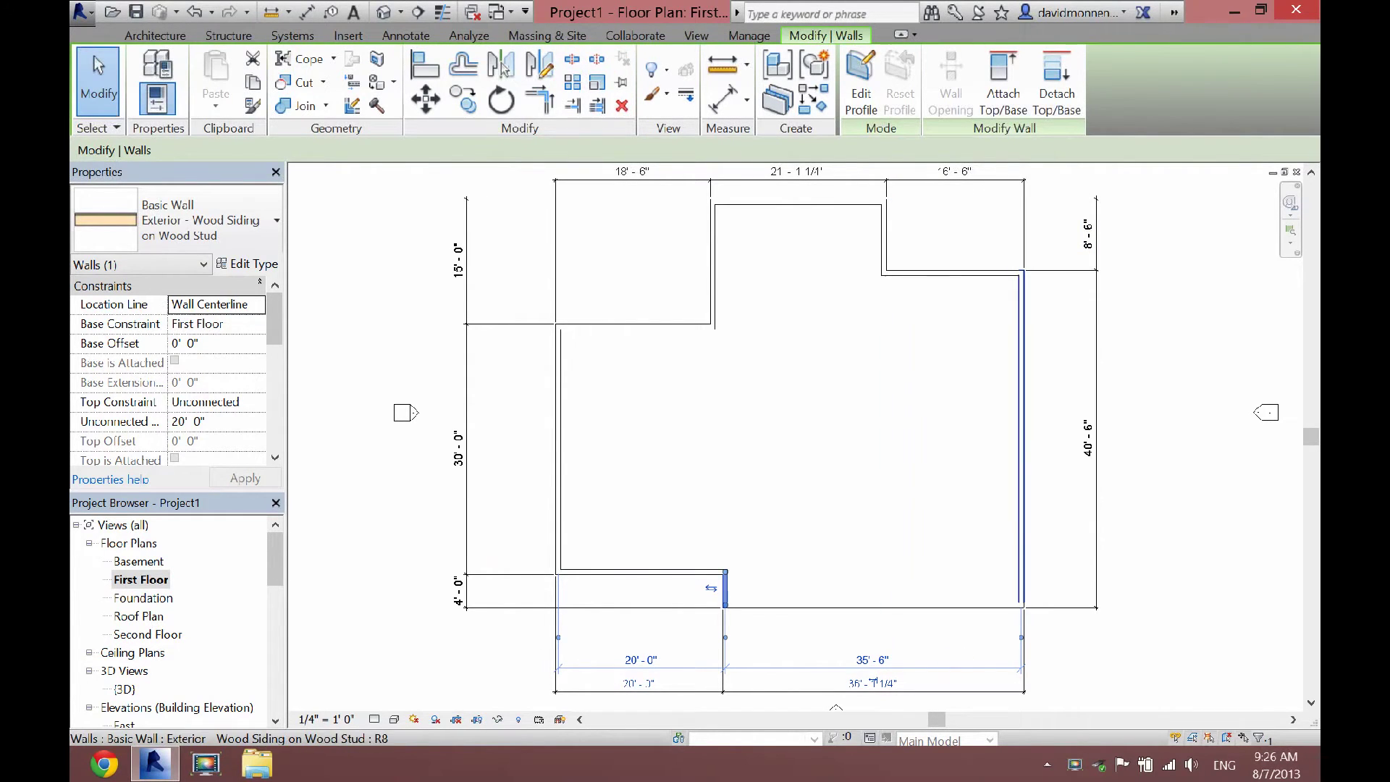
Move the east wall by setting its dimension from the short south jog wall to 25'-0"
left_click(1021, 437)
left_click(872, 682)
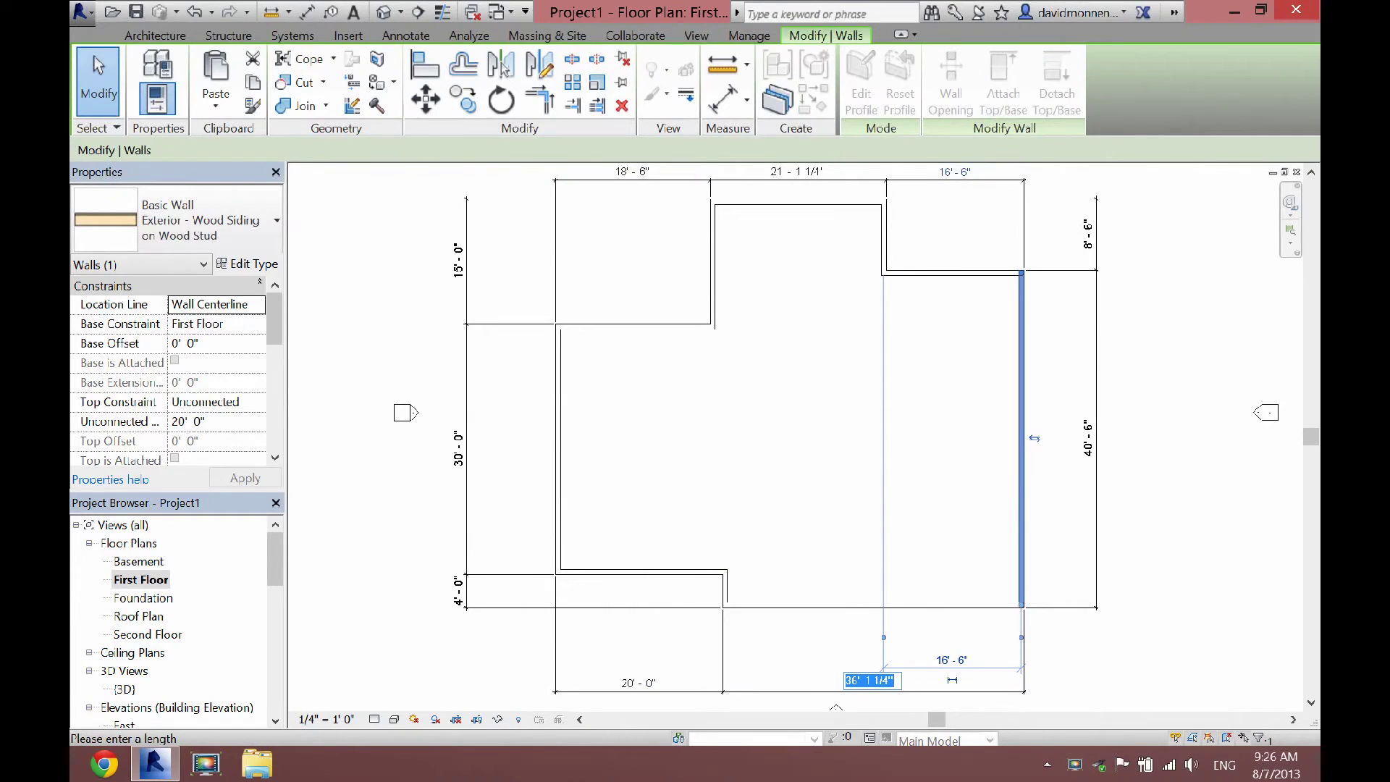
type("25")
key("Return")
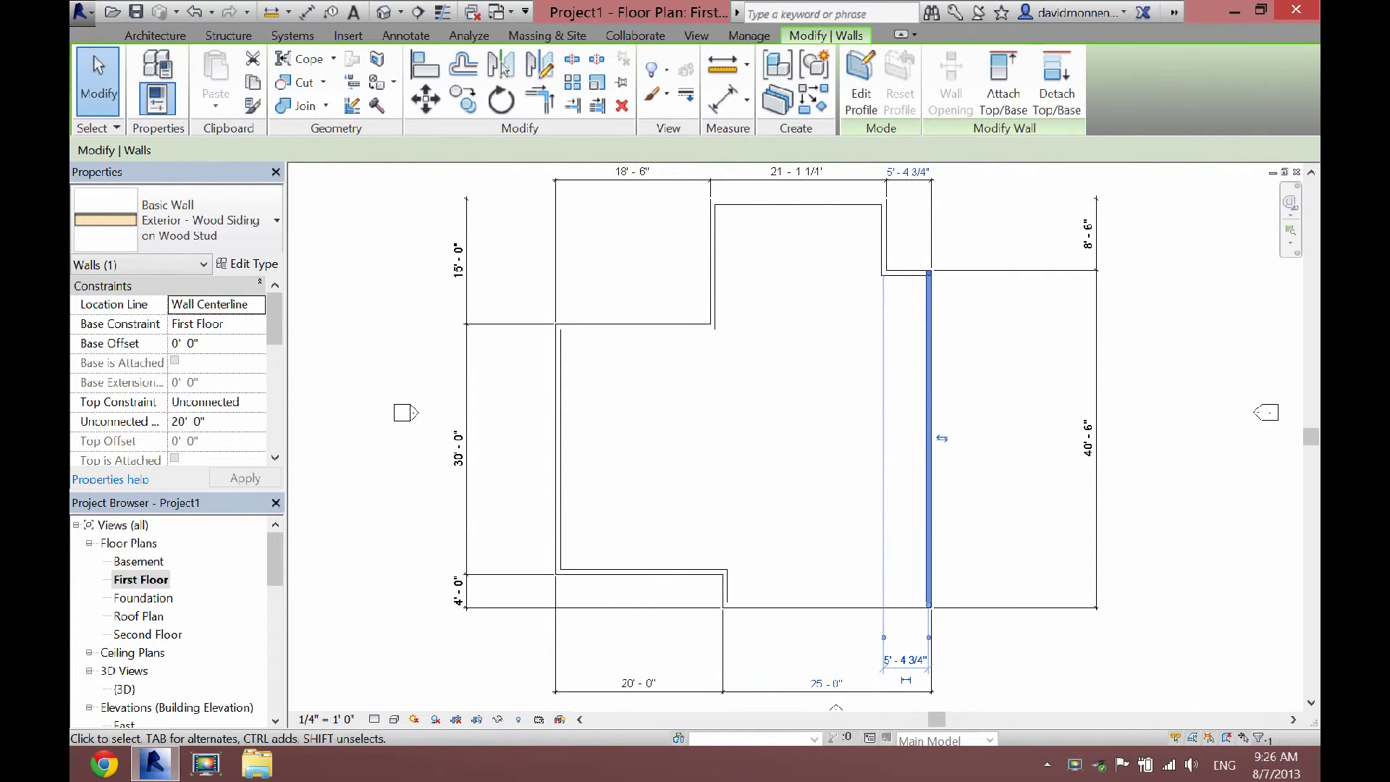
key("Escape")
Move the short northeast wall by setting its dimension to the northernmost wall to 15'-0"
left_click(905, 273)
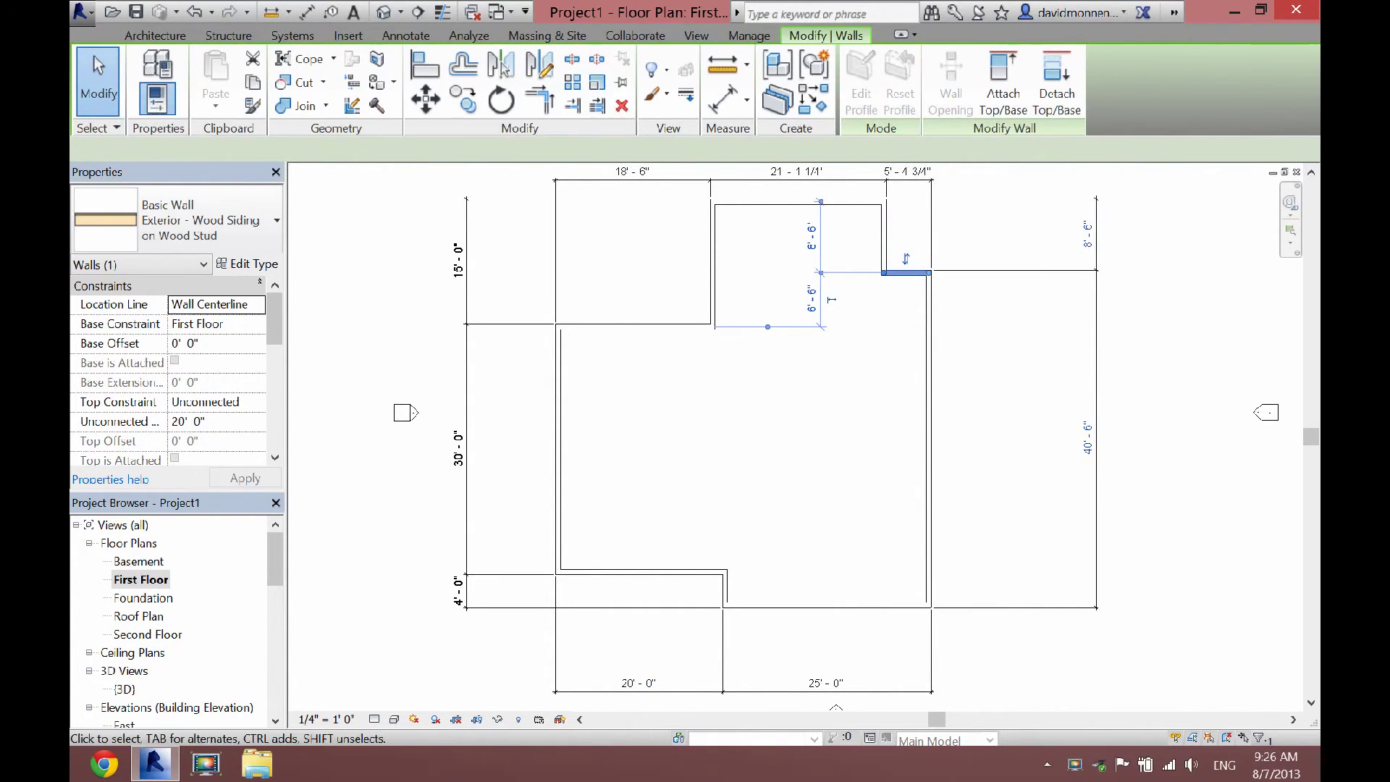
left_click(1087, 236)
type("15")
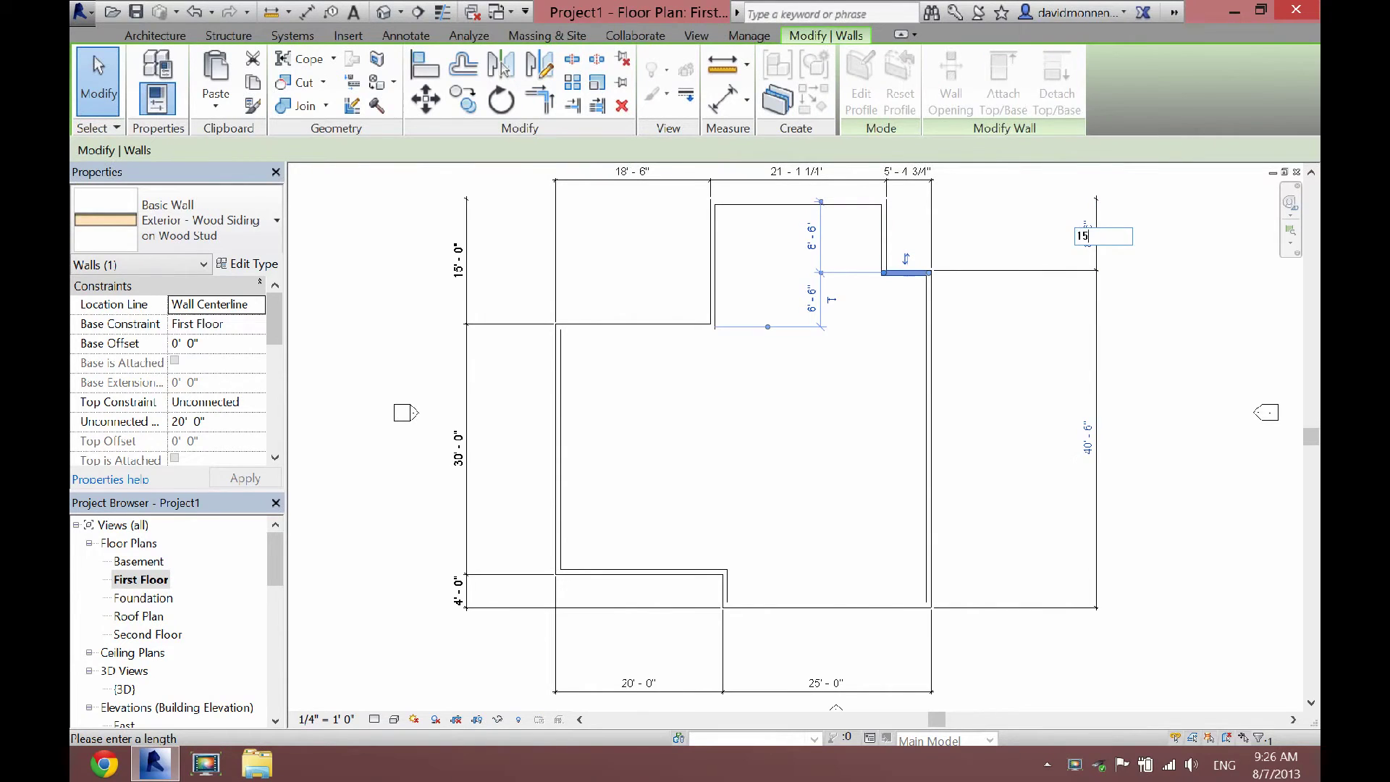
key("Return")
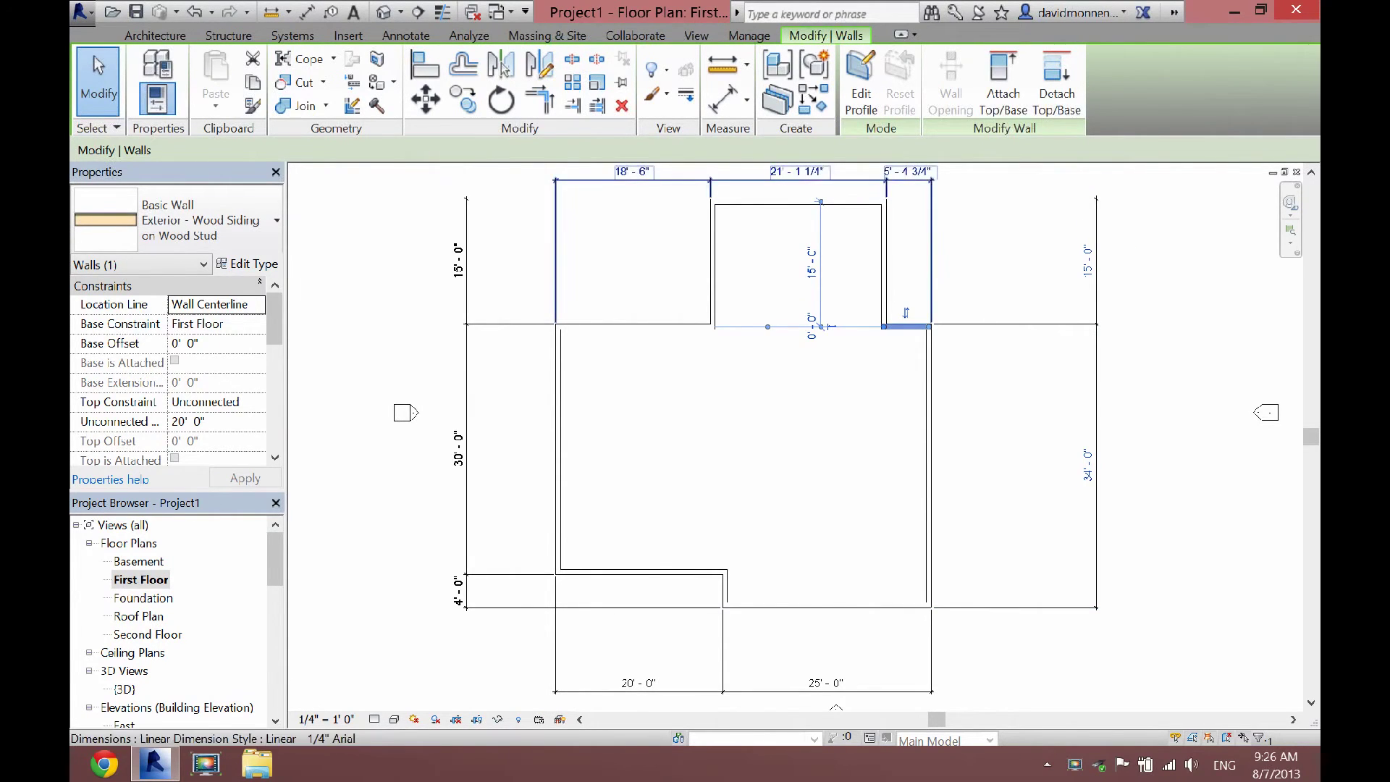
Move the west wall of the north projection by setting its dimension from the main west wall to 10'-0"
left_click(712, 263)
left_click(632, 172)
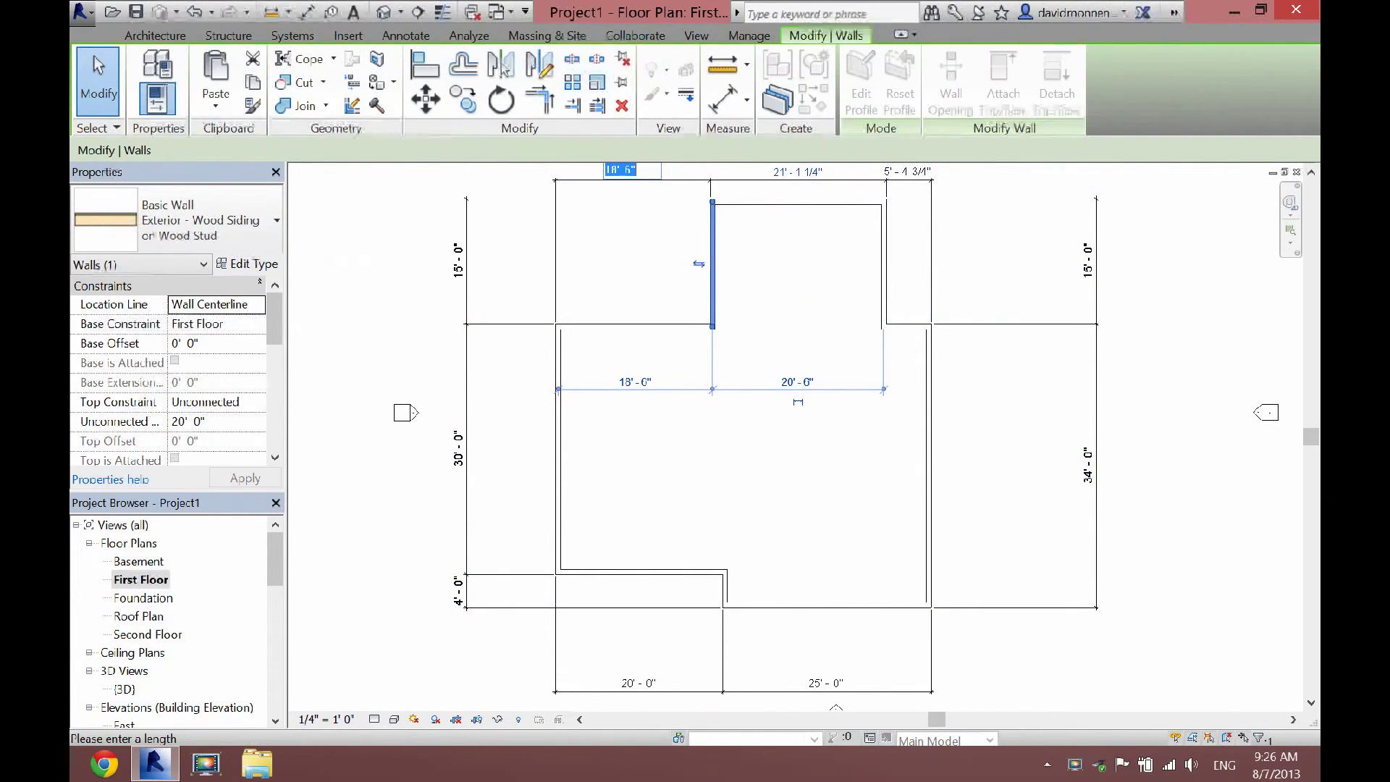
type("10")
key("Return")
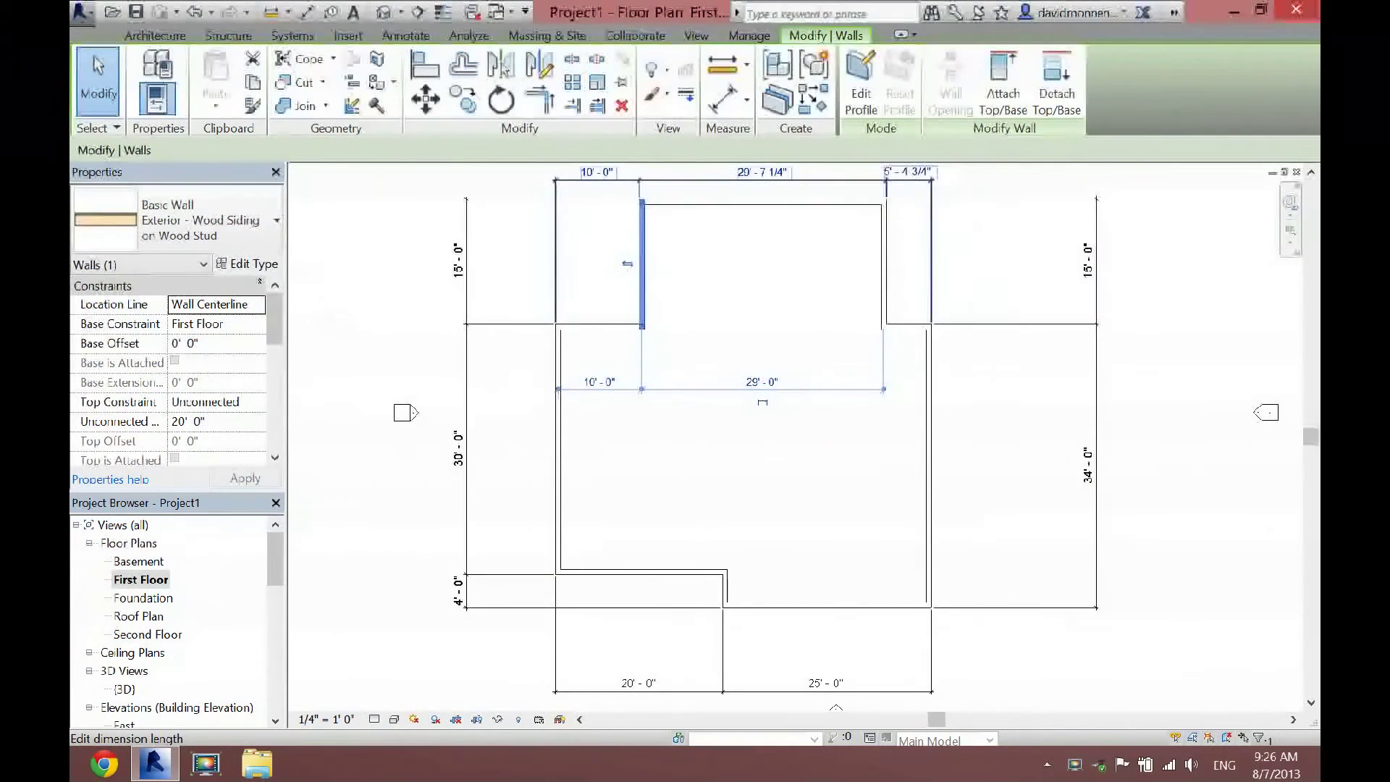
Move the east wall of the north projection by setting its dimension from the projection's west wall to 25'-0"
left_click(884, 264)
left_click(759, 171)
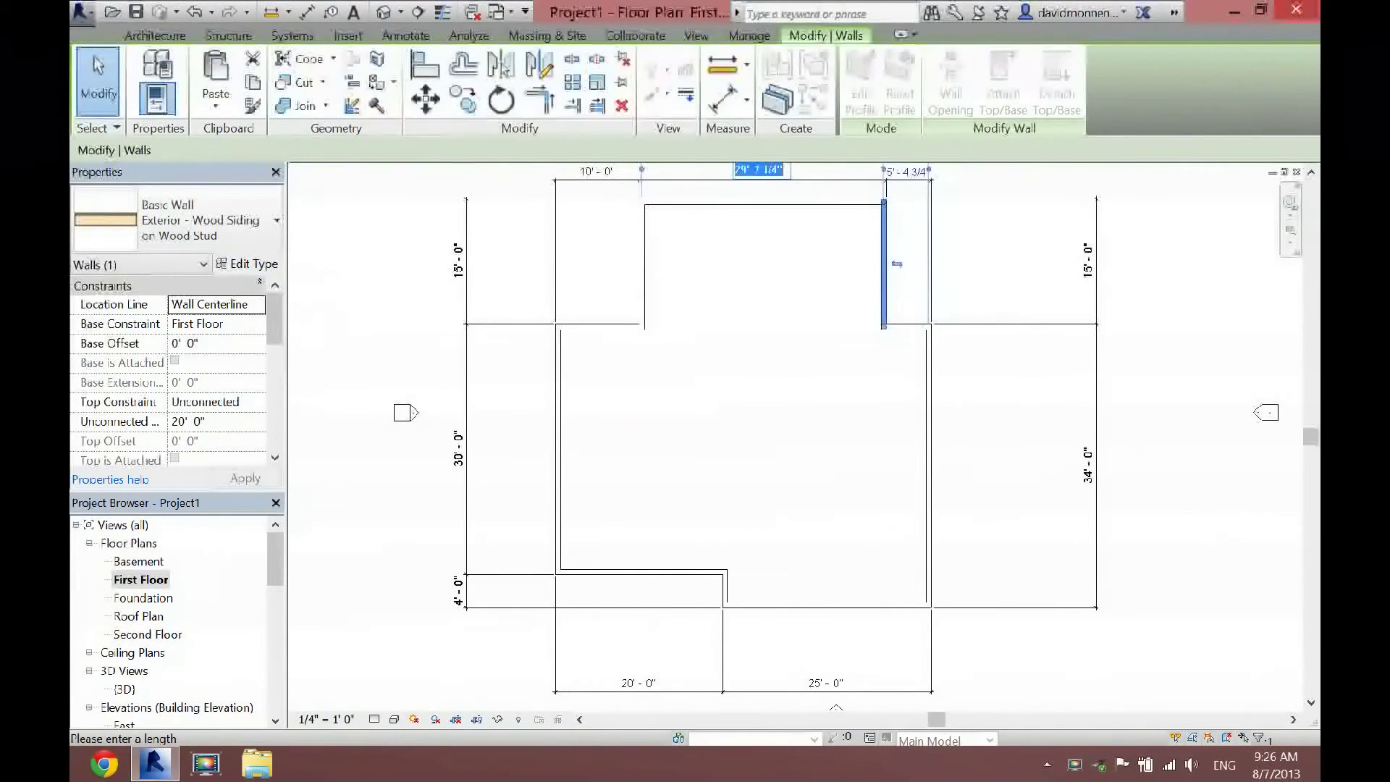
type("25")
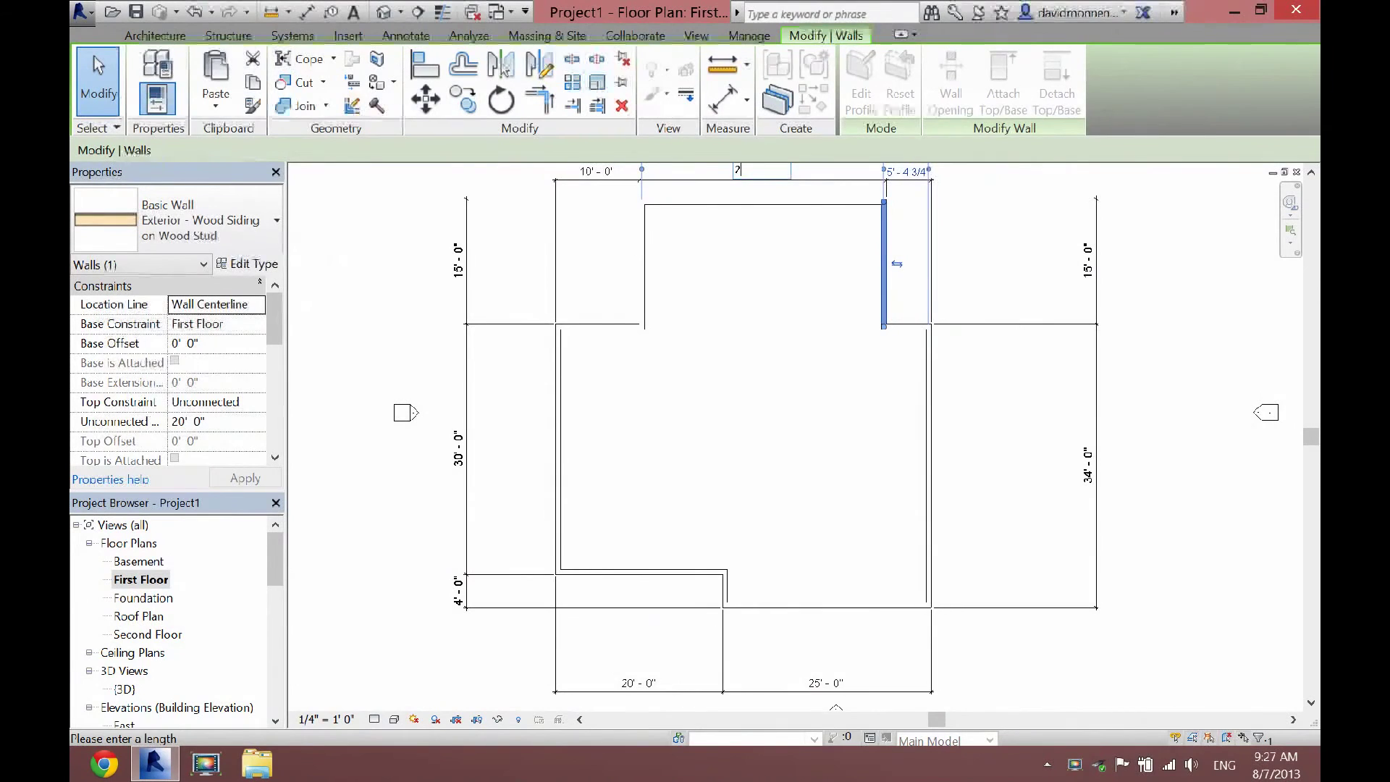
key("Return")
key("Escape")
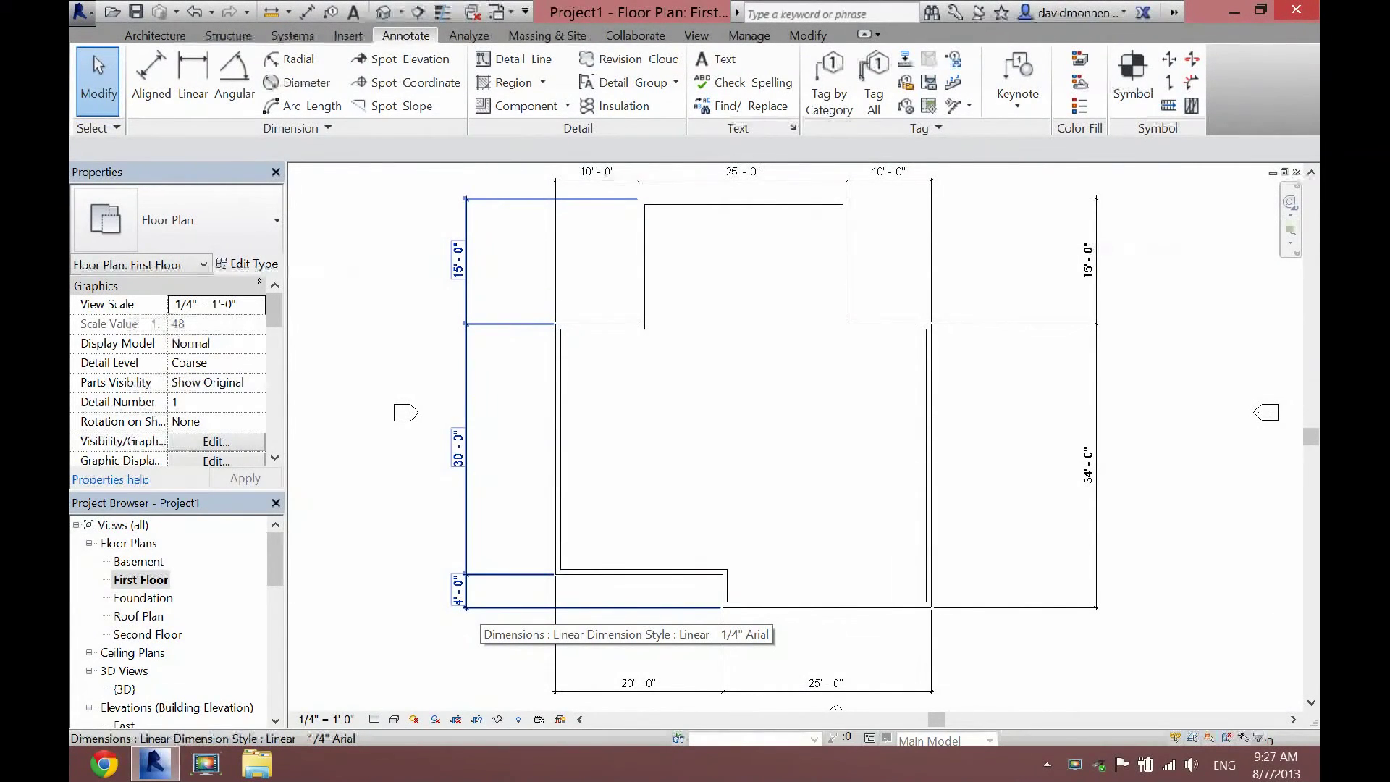
Review the text settings, including text size, in the type properties of the west dimension string's linear style
left_click(448, 403)
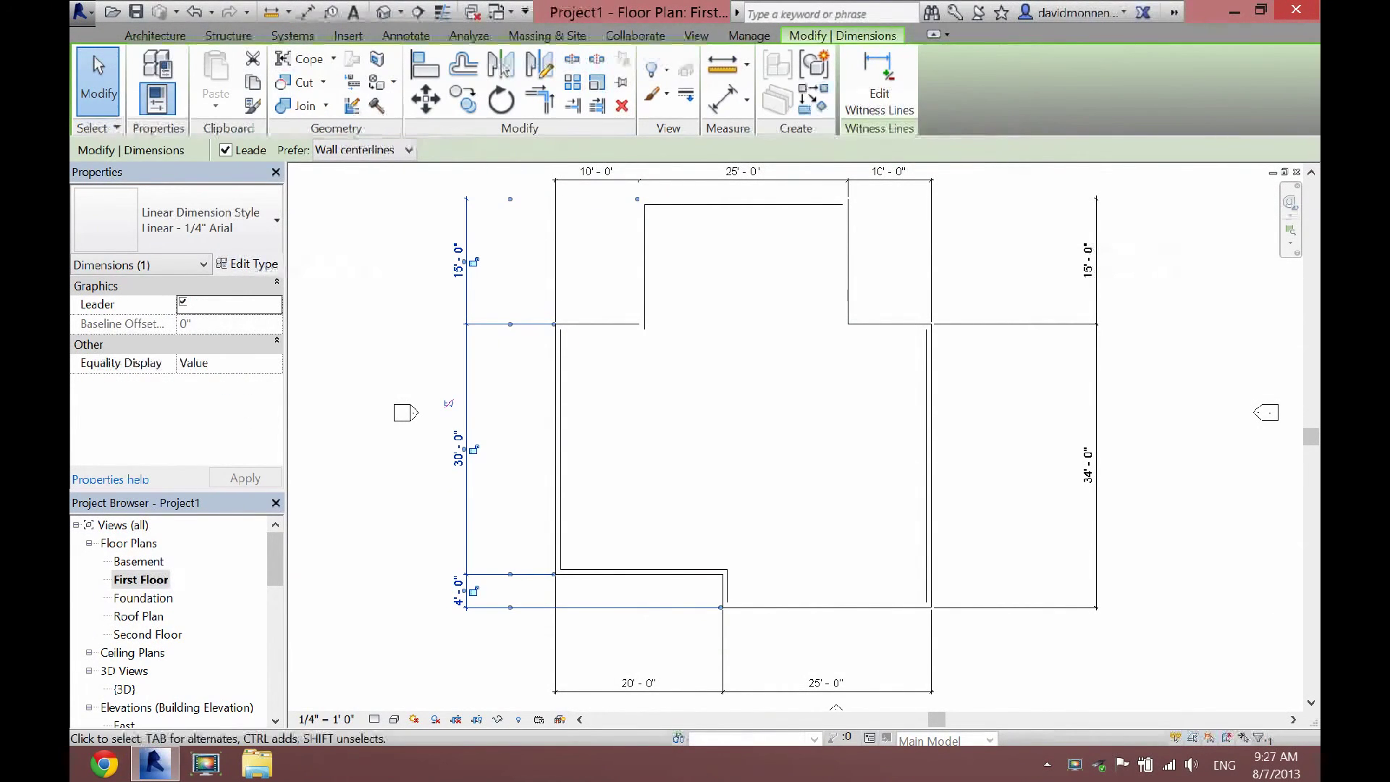
left_click(247, 264)
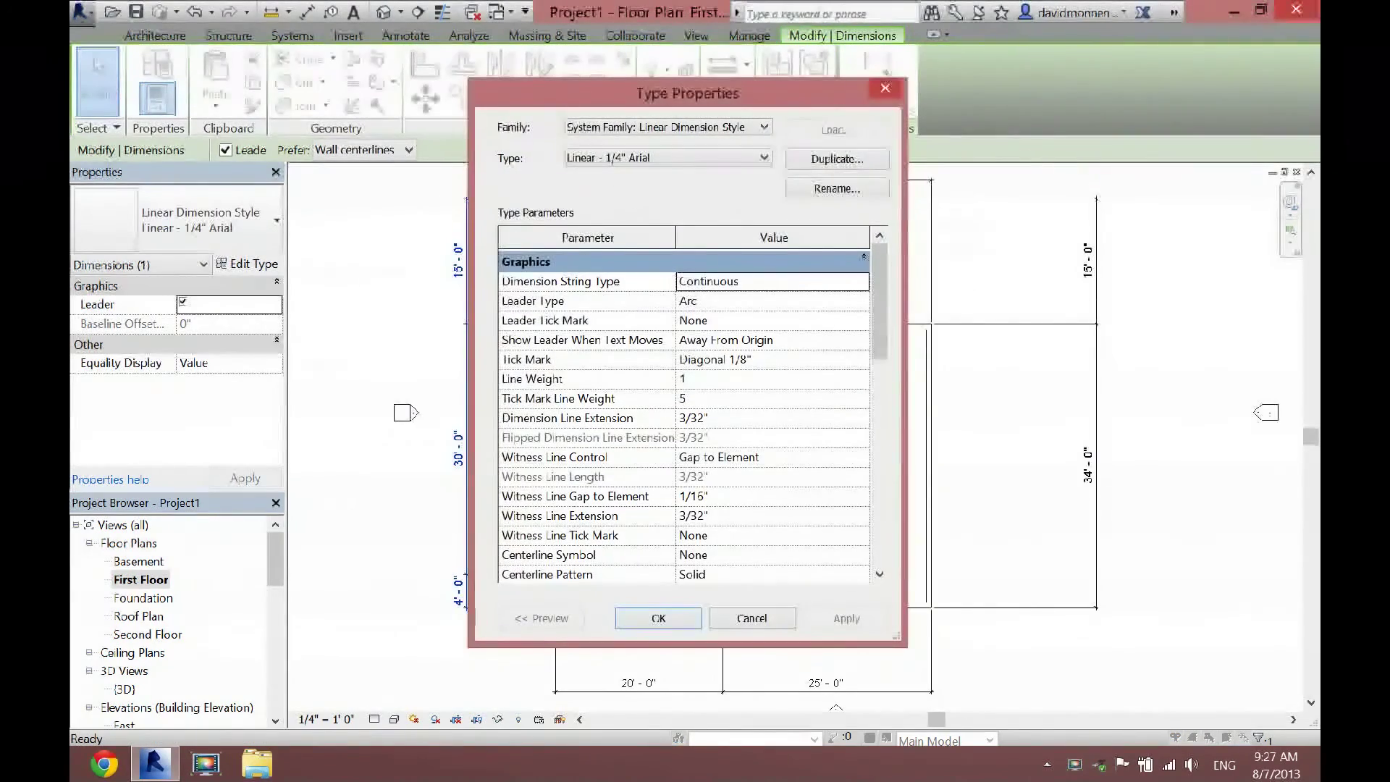
scroll(683, 409, "down", 8)
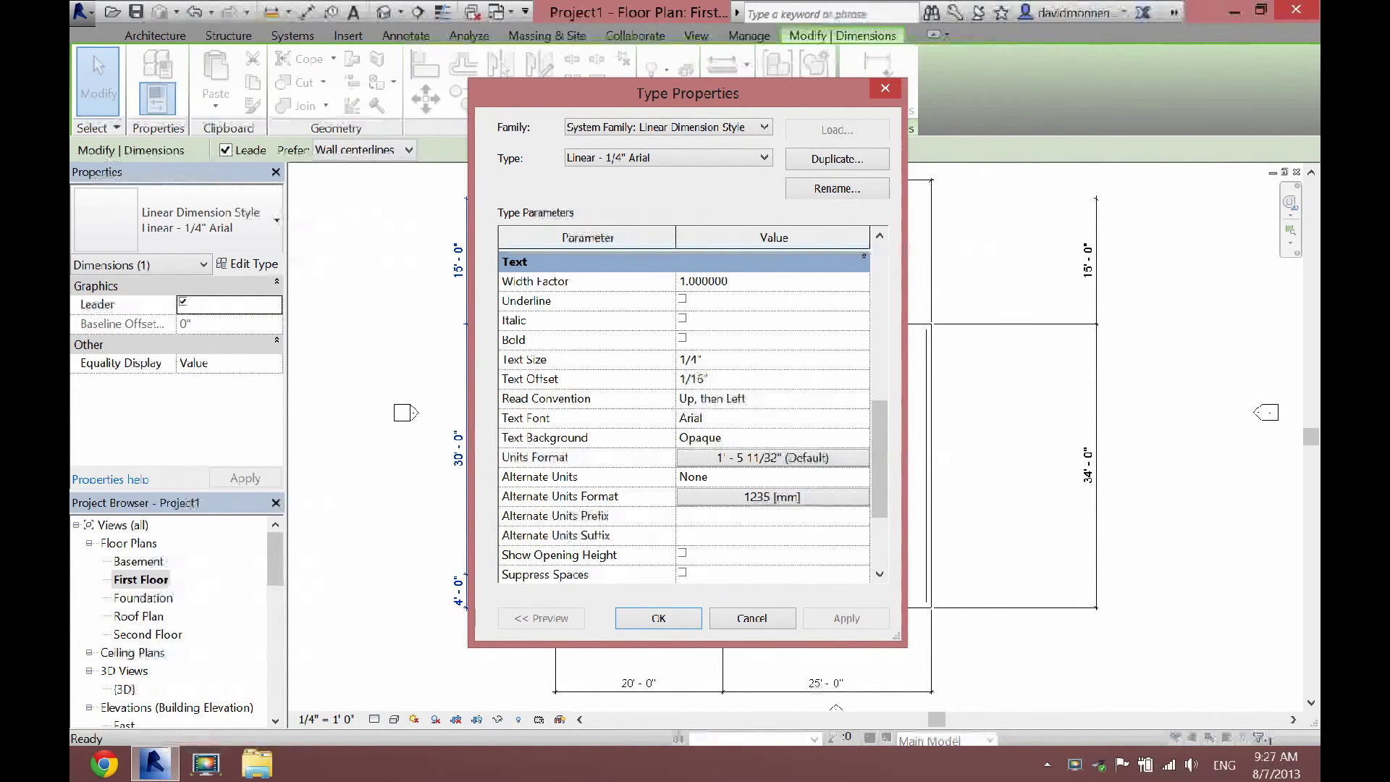
left_click(690, 359)
left_click(658, 618)
key("Escape")
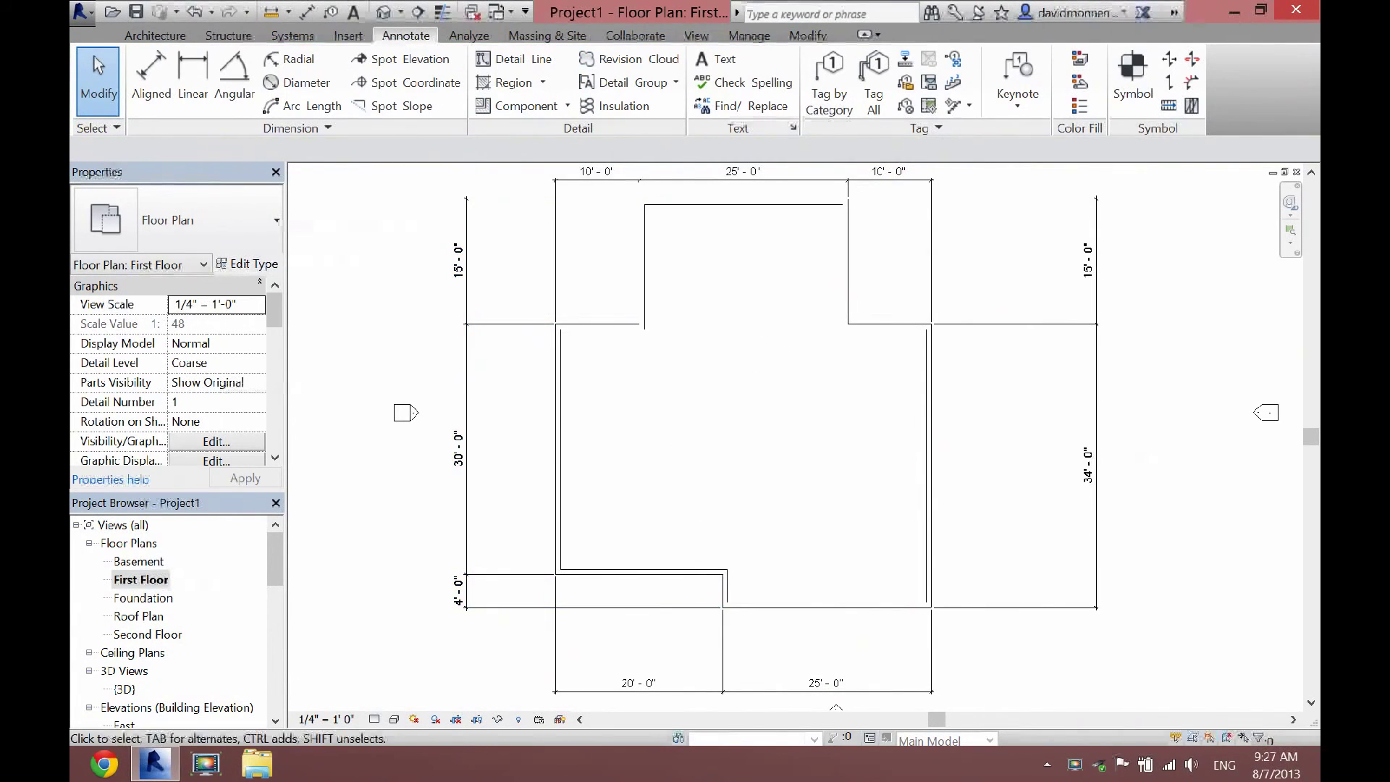
scroll(998, 483, "down", 2)
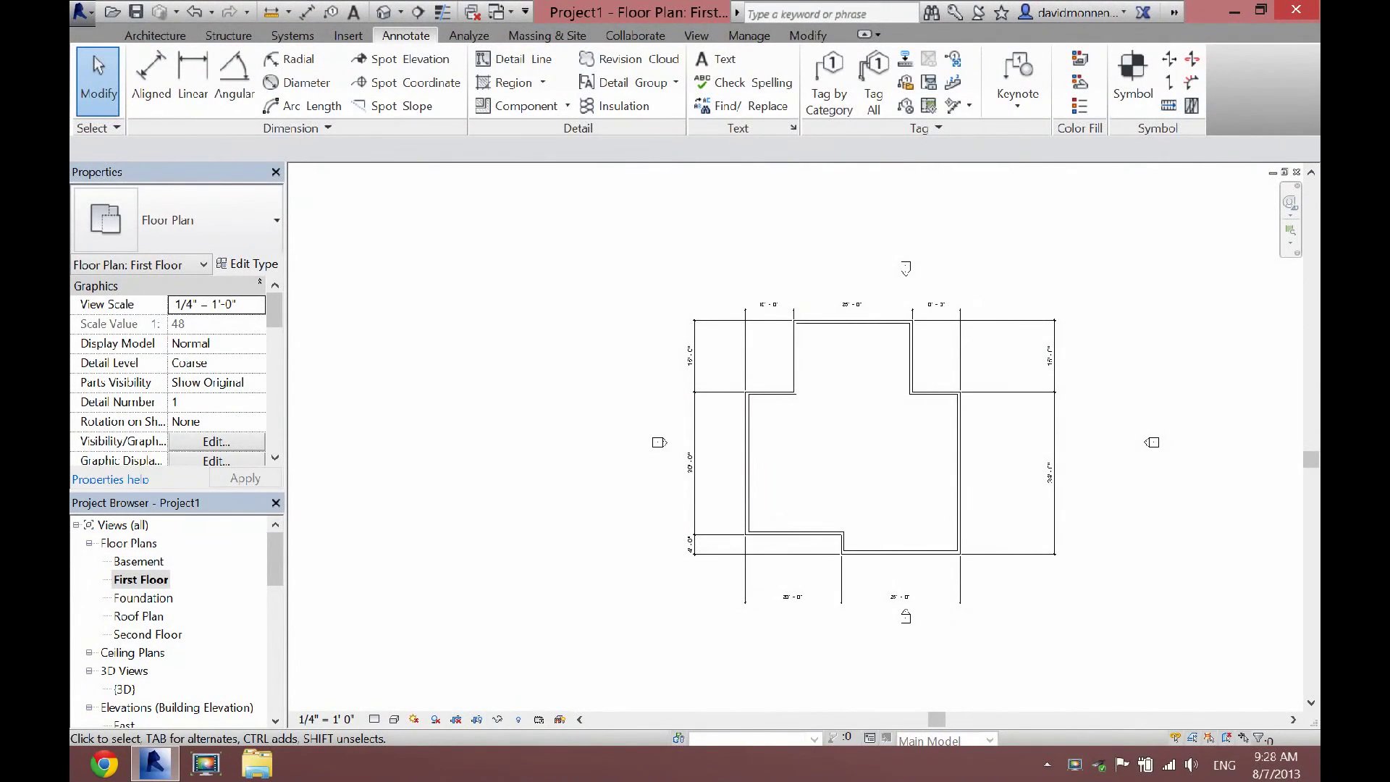